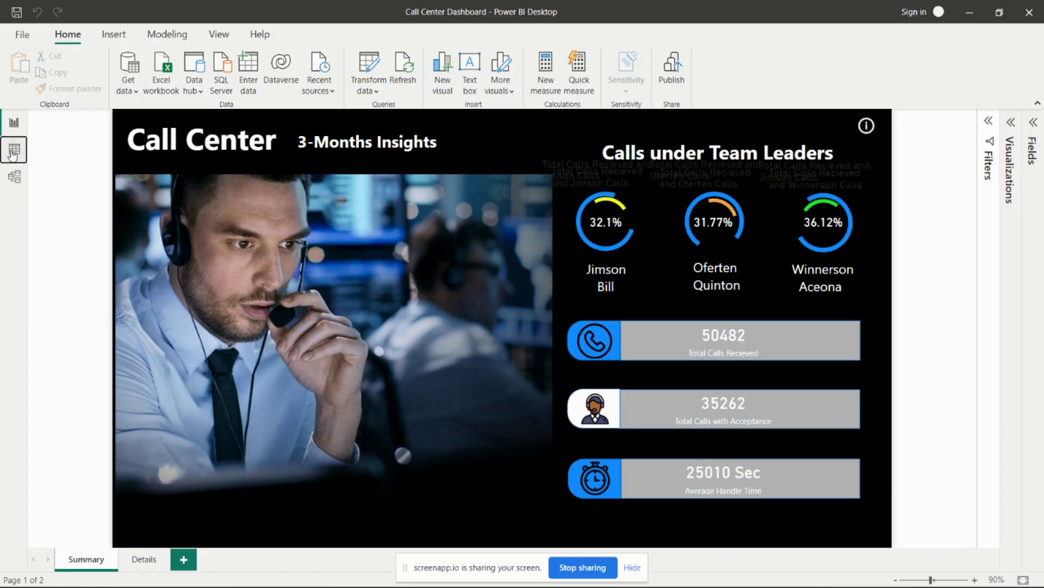
# Step: Open the table data view and look over the Agent, Data and Team Leaders tables, ending on Data
pyautogui.click(14, 149)
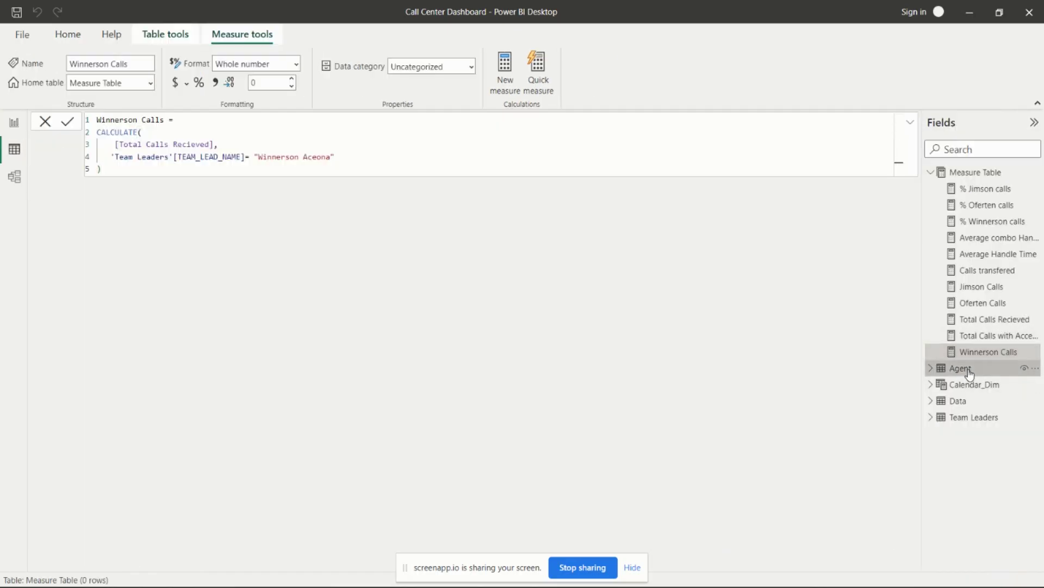
pyautogui.click(967, 372)
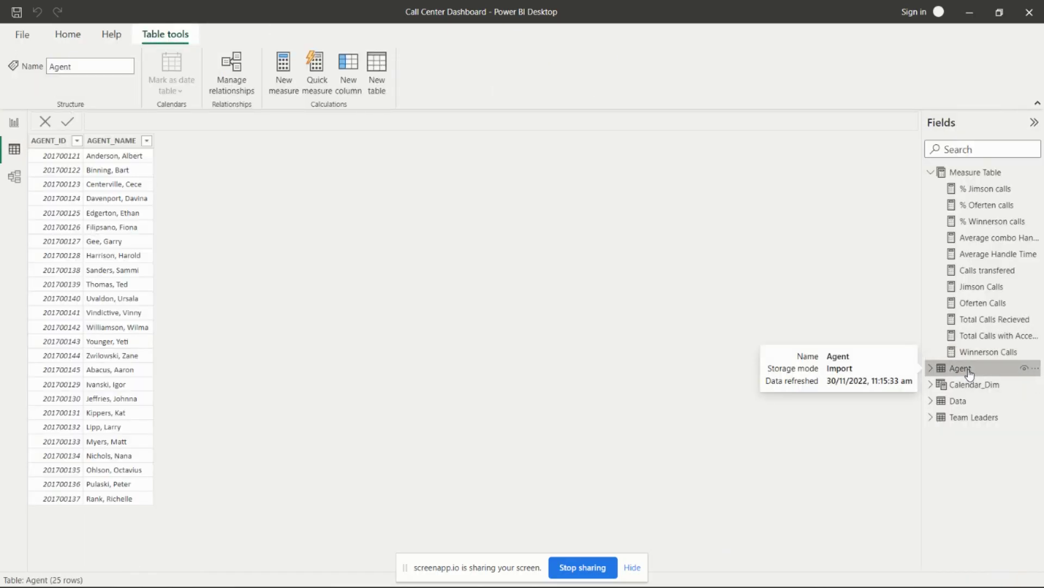
pyautogui.click(965, 403)
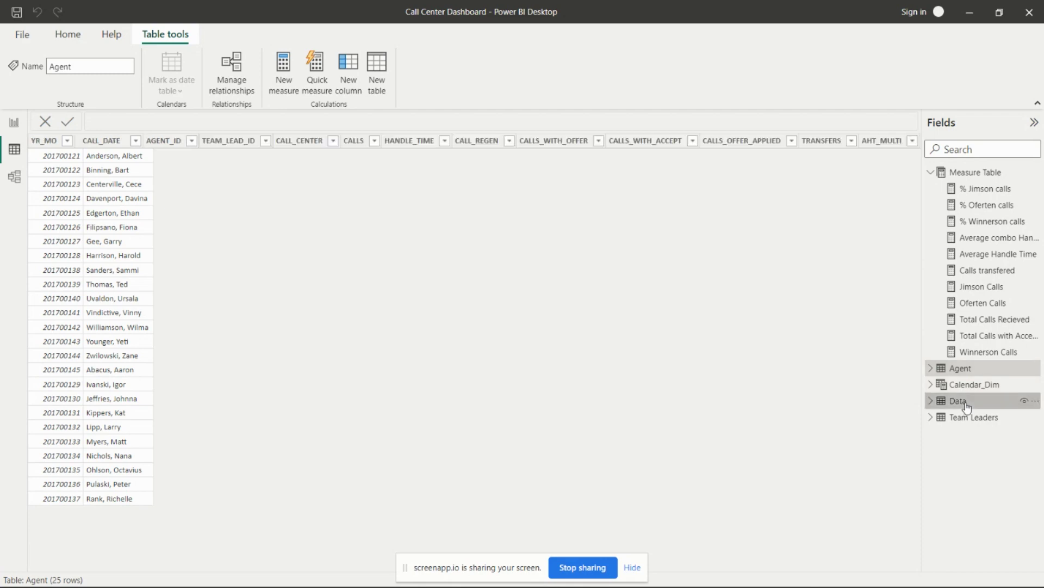
pyautogui.click(966, 416)
pyautogui.moveTo(967, 405)
pyautogui.click(968, 402)
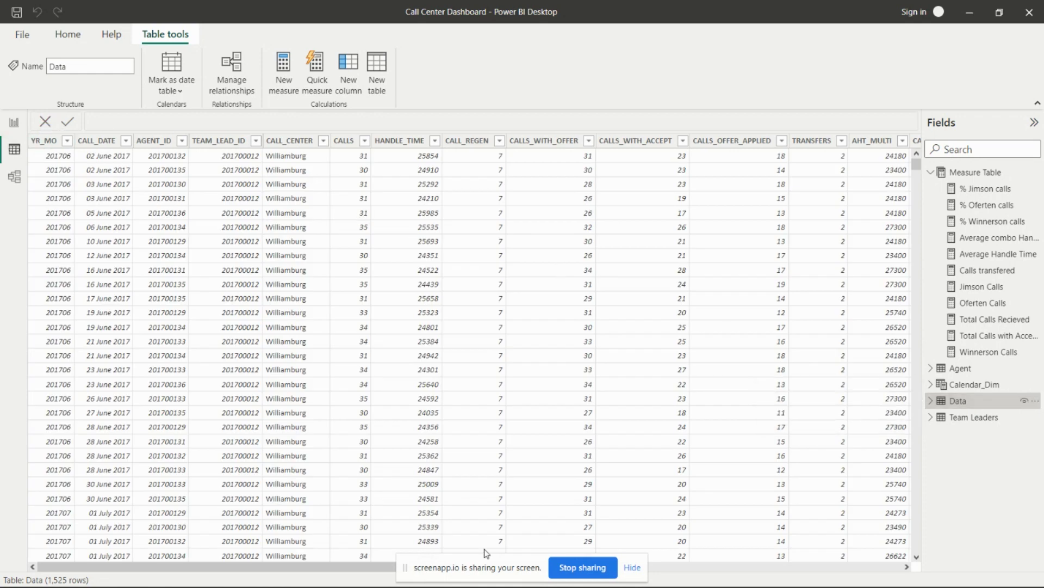
pyautogui.click(632, 567)
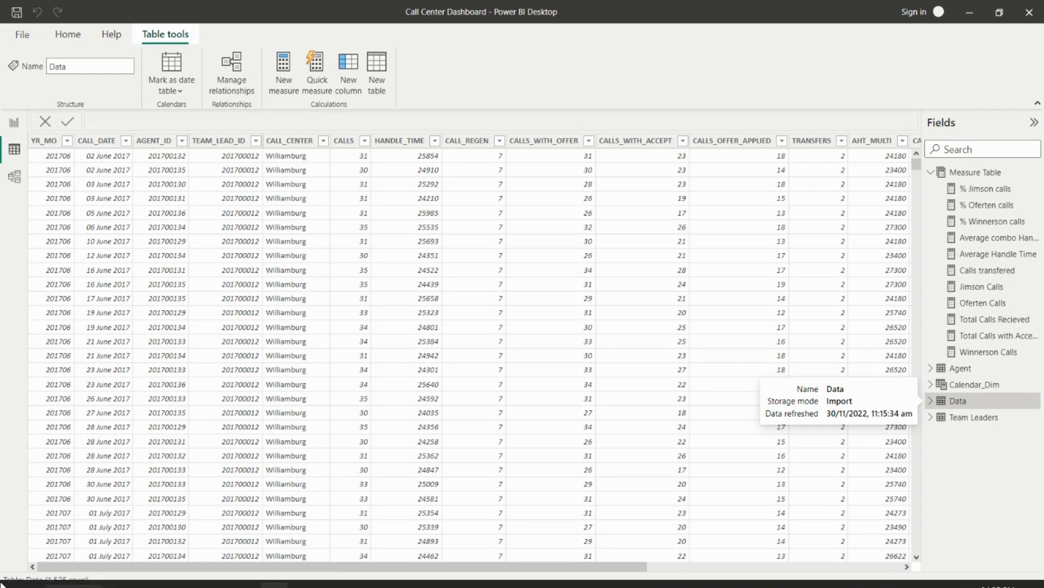
# Step: Examine the Data table's YR_MO, CALL_DATE, AGENT_ID, TEAM_LEAD_ID and CALL_CENTER columns one after another
pyautogui.click(53, 141)
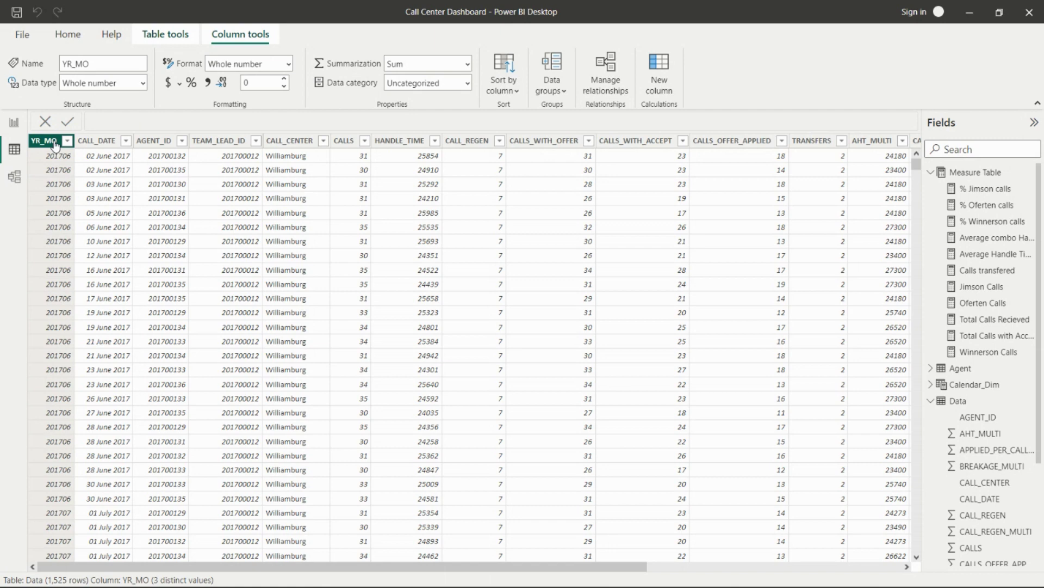
pyautogui.click(94, 142)
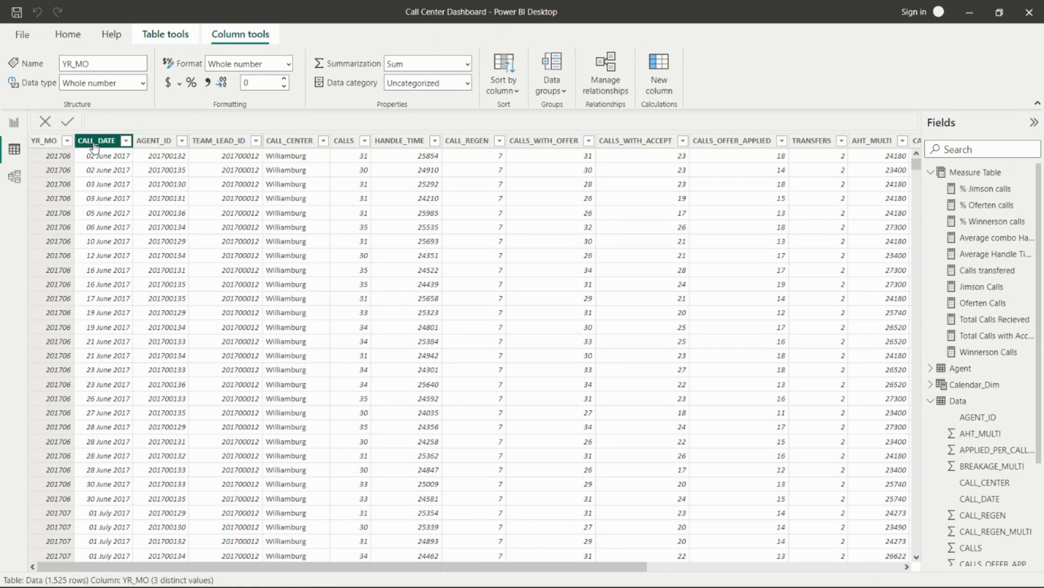
pyautogui.click(159, 143)
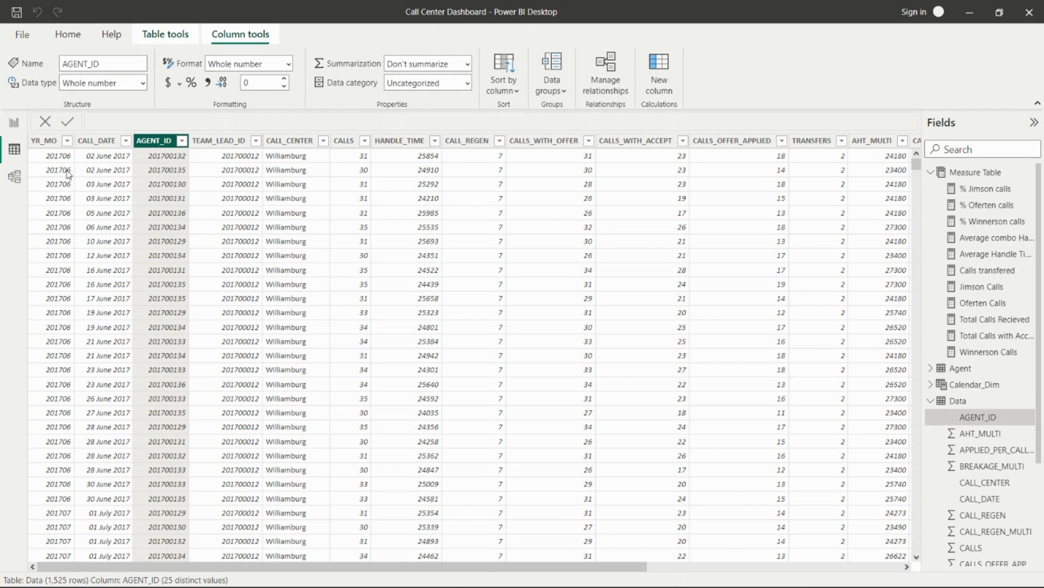
pyautogui.click(227, 143)
pyautogui.click(157, 140)
pyautogui.click(222, 141)
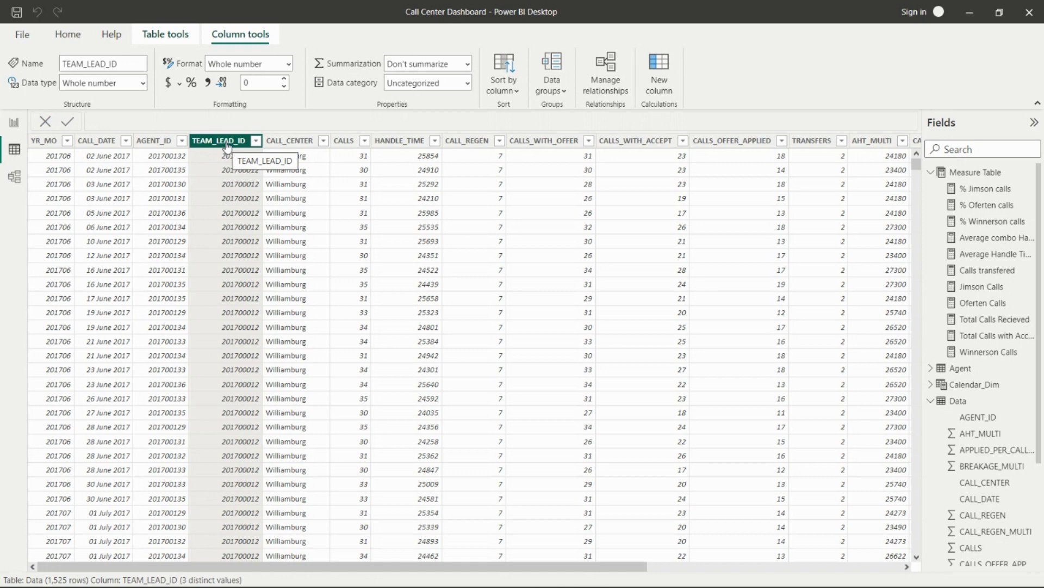
pyautogui.click(282, 142)
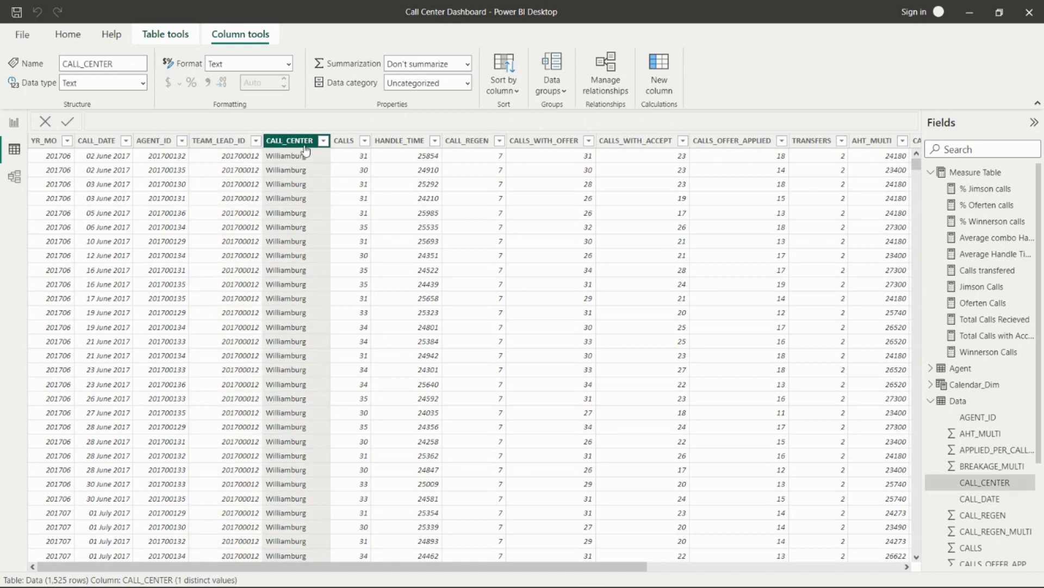
# Step: Examine the Data table's remaining columns, from CALLS, HANDLE_TIME and CALL_REGEN through TRANSFERS to the MULTI columns
pyautogui.scroll(-1, 321, 204)
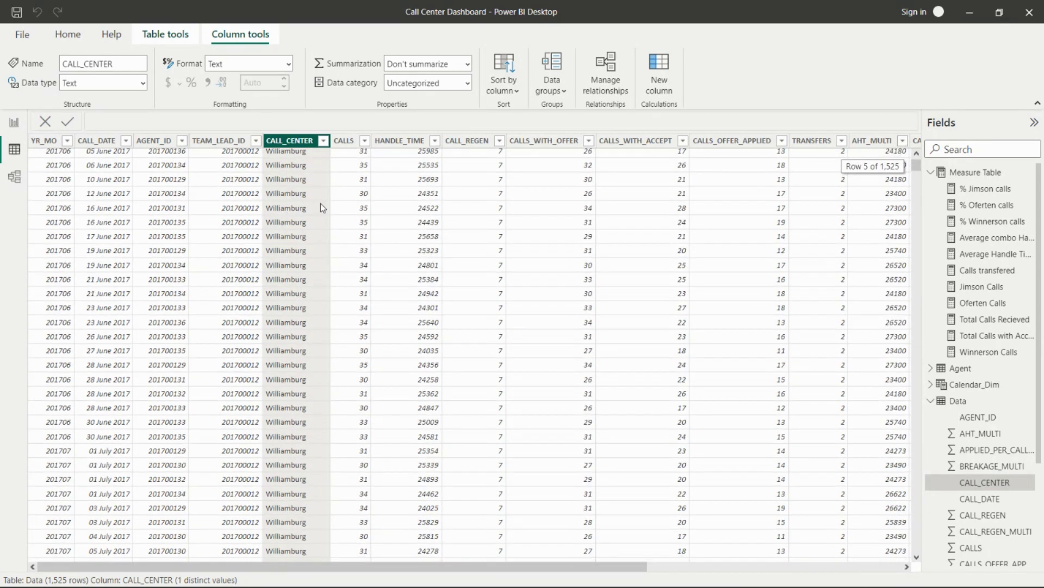
pyautogui.click(349, 143)
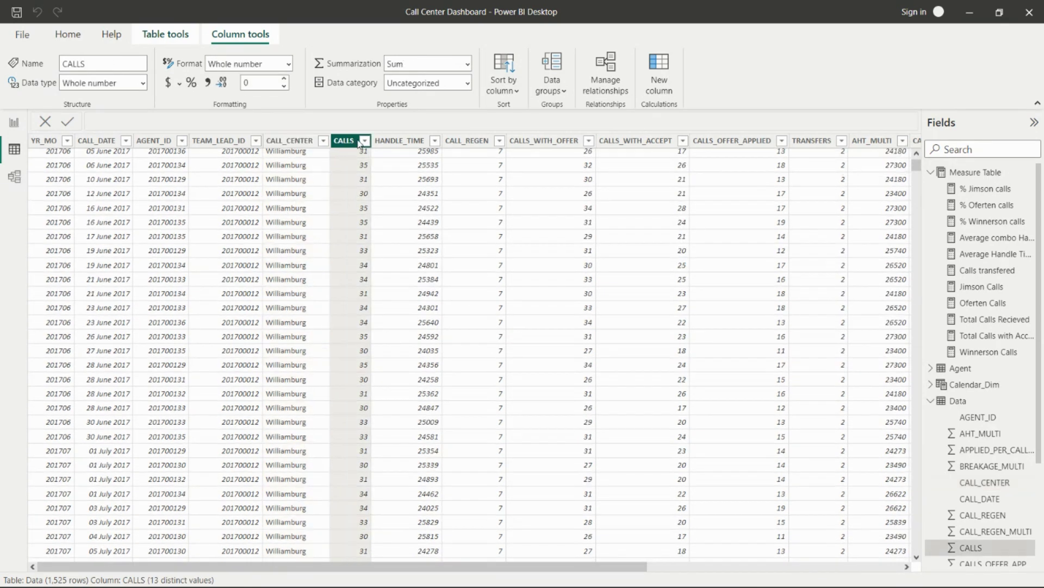
pyautogui.click(400, 142)
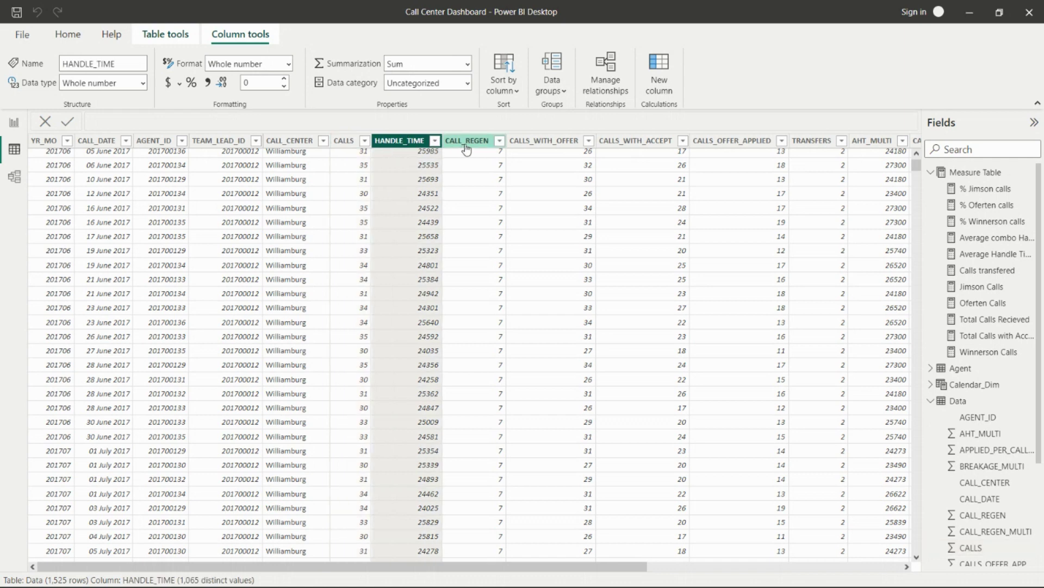
pyautogui.click(464, 144)
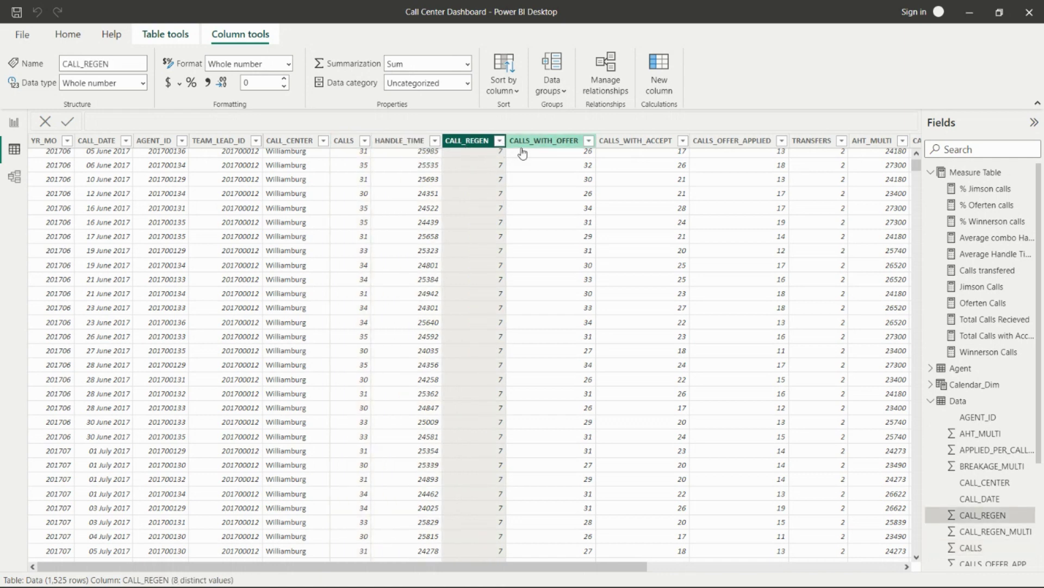
pyautogui.click(539, 143)
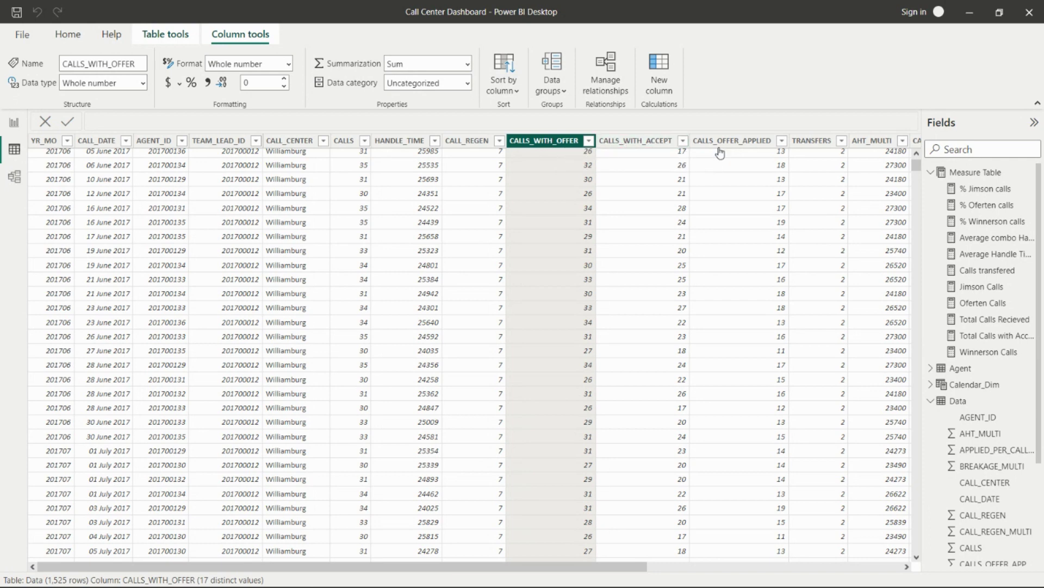
pyautogui.click(811, 142)
pyautogui.moveTo(517, 568); pyautogui.dragTo(762, 566)
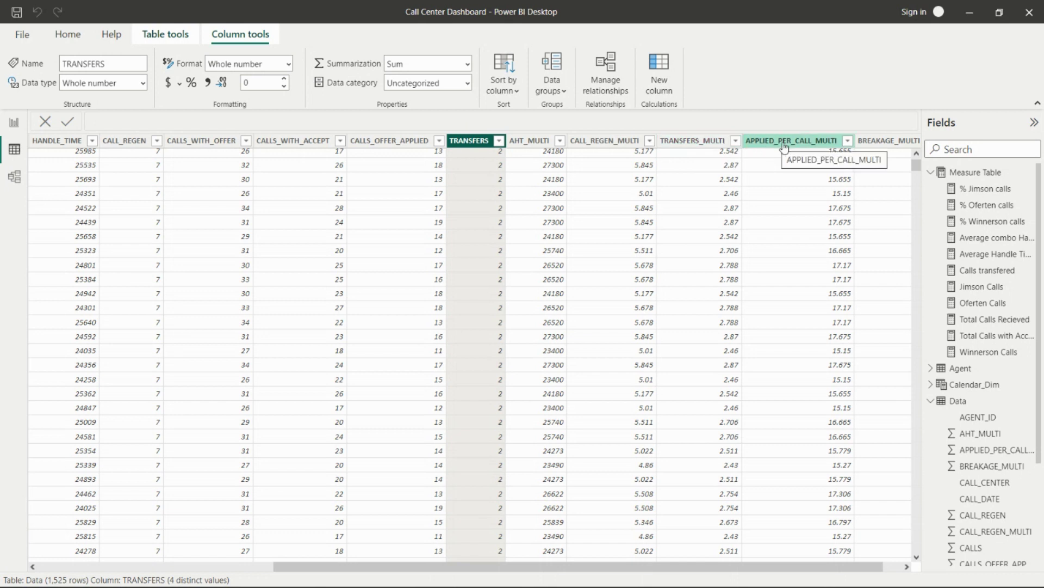
pyautogui.hscroll(1, 870, 142)
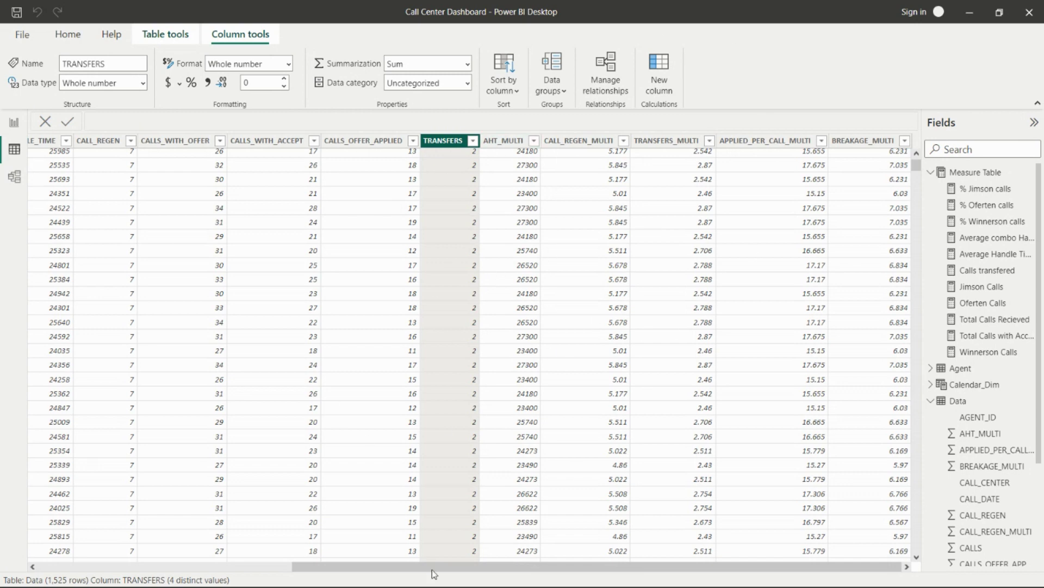
pyautogui.moveTo(430, 569); pyautogui.dragTo(243, 575)
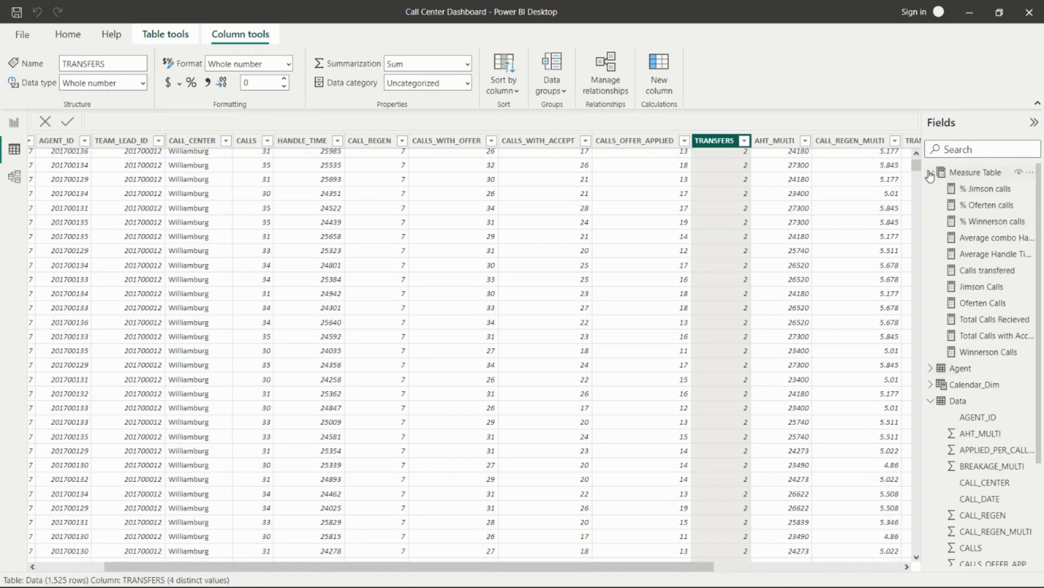
# Step: Collapse the field lists of the Measure Table and Data, and view the contents of the Agent and Team Leaders tables
pyautogui.click(931, 174)
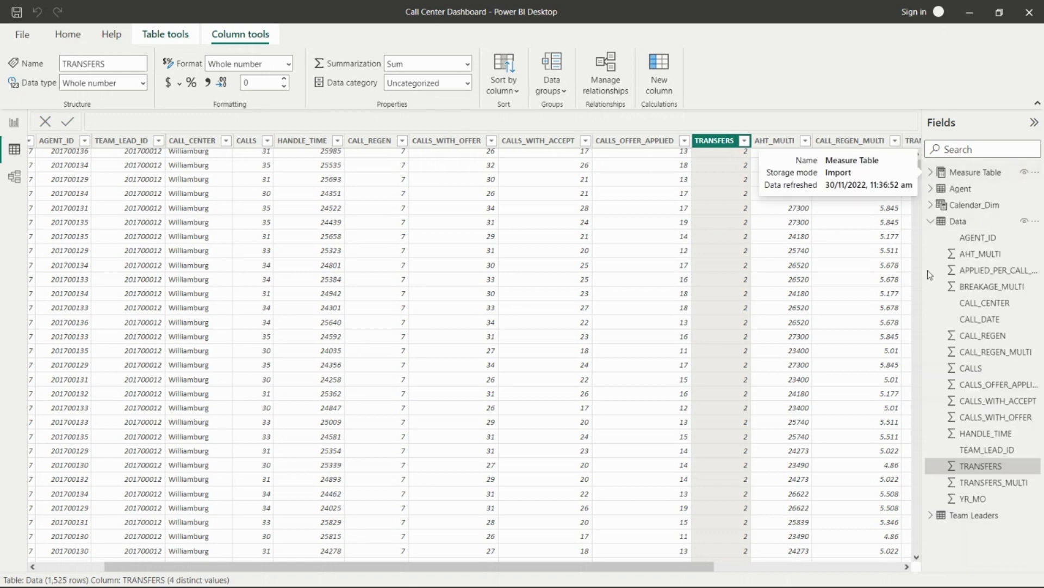
pyautogui.click(964, 192)
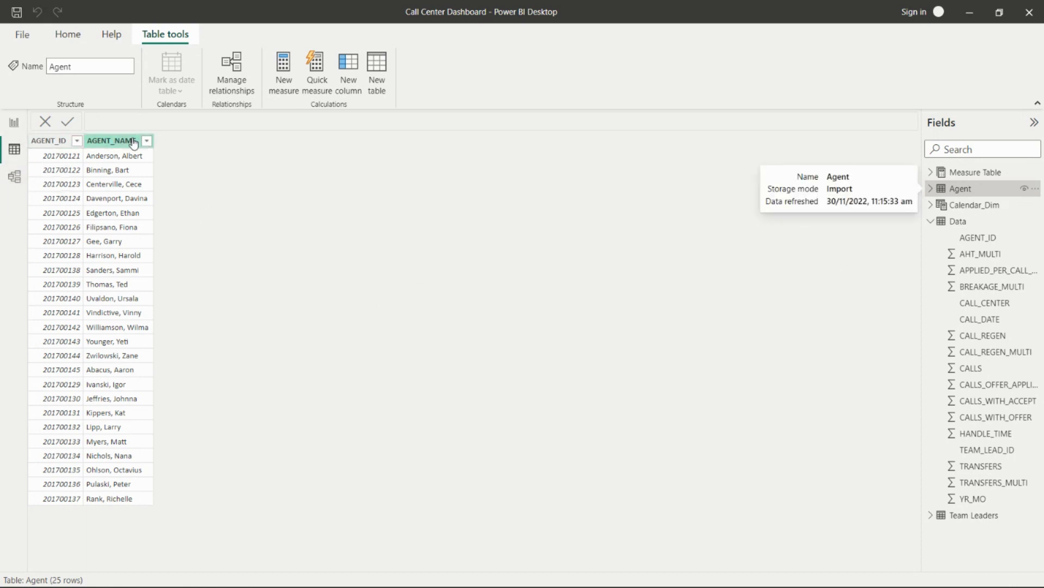
pyautogui.click(931, 188)
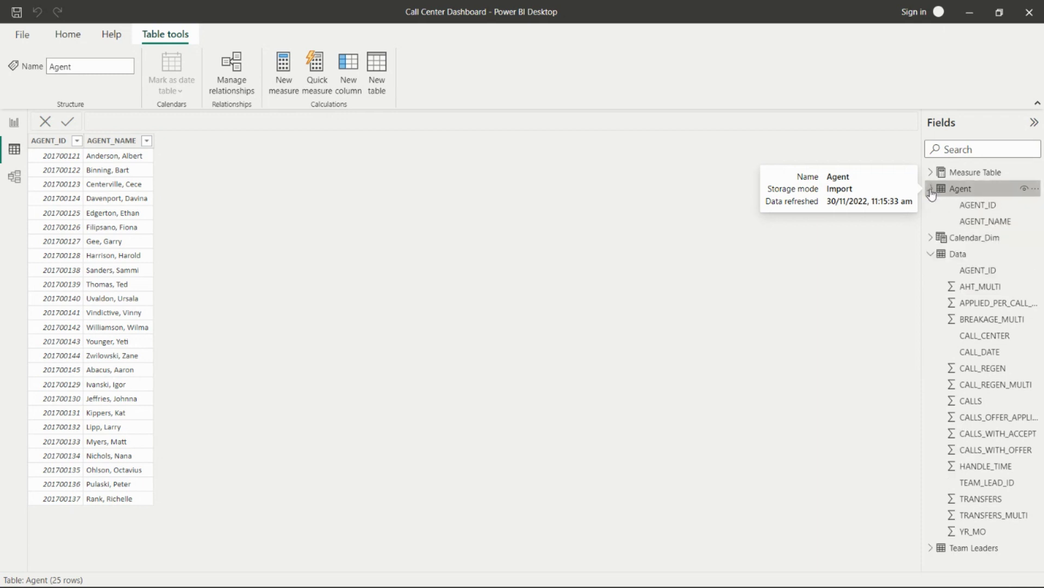
pyautogui.click(930, 188)
pyautogui.click(931, 221)
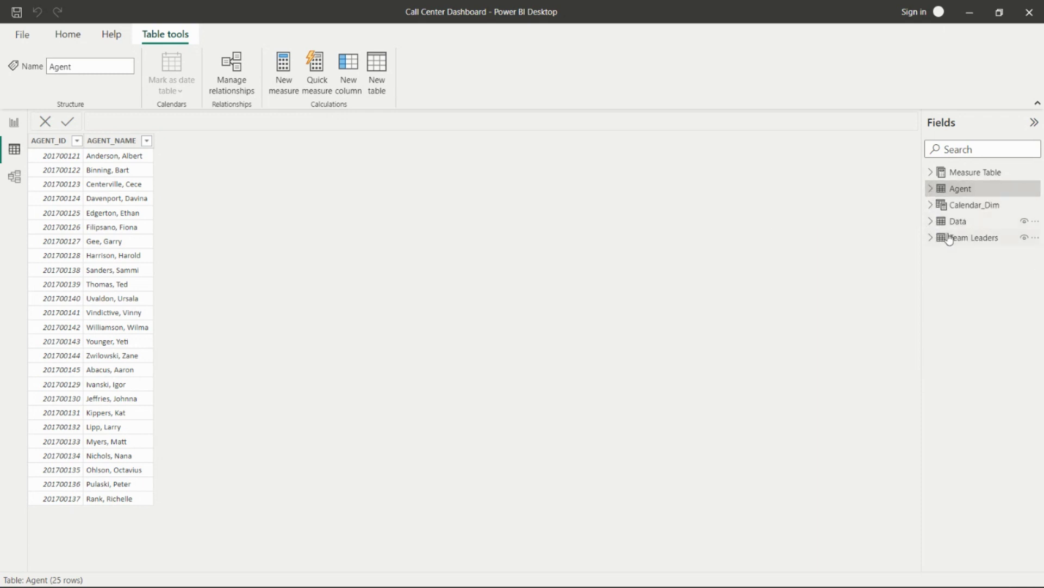
pyautogui.click(949, 239)
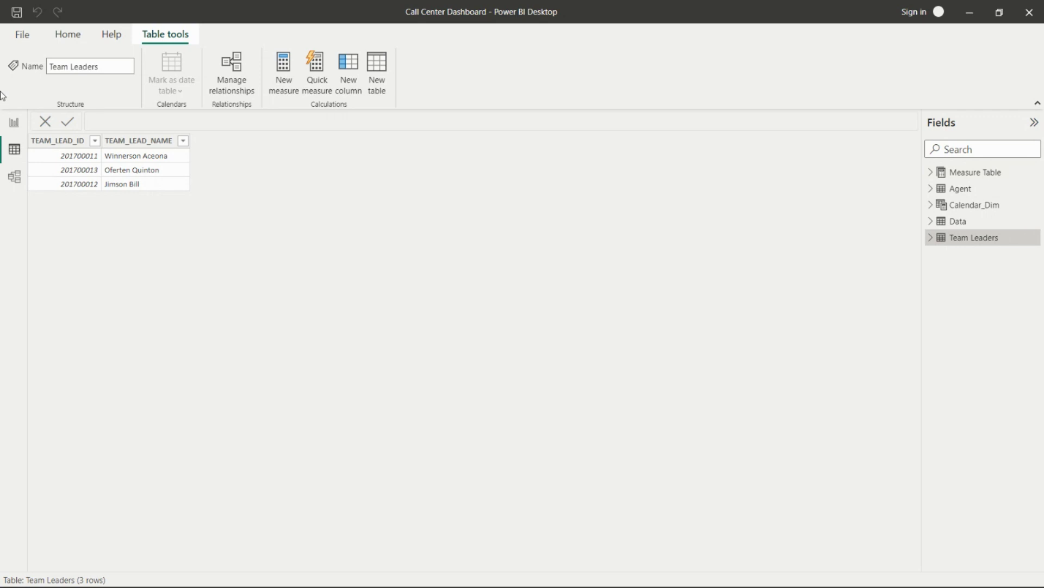
# Step: In the model view, move the Data table card slightly lower and examine its relationships with Agent, Team Leaders and Calendar_Dim
pyautogui.click(13, 177)
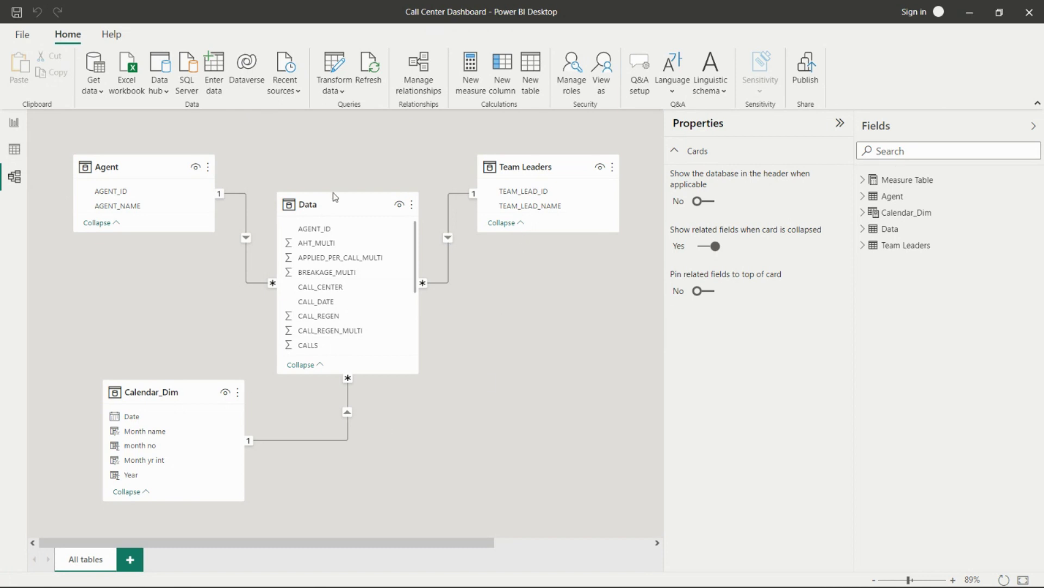
pyautogui.moveTo(336, 209); pyautogui.dragTo(344, 228)
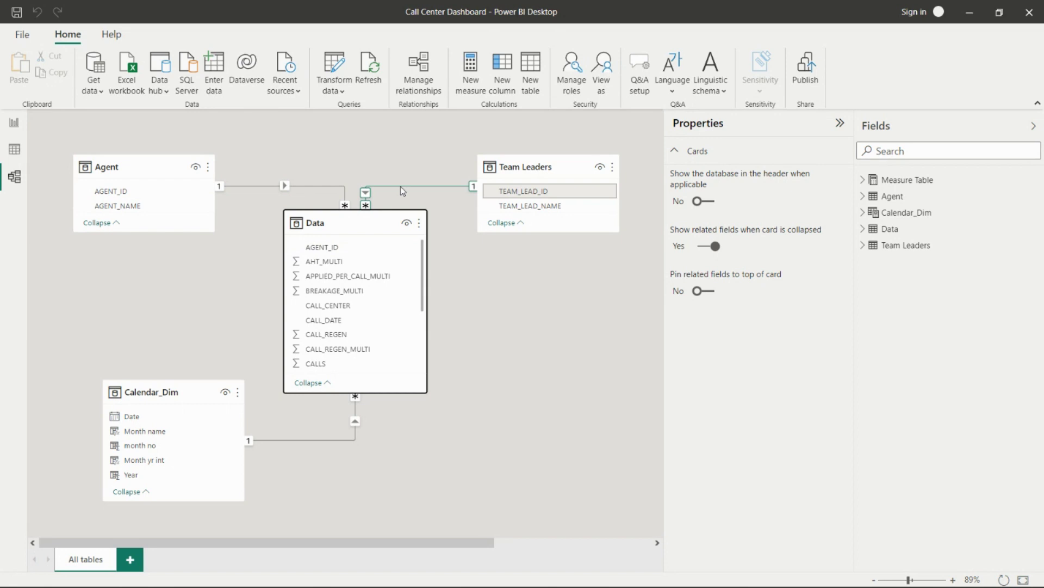
pyautogui.scroll(-3, 354, 272)
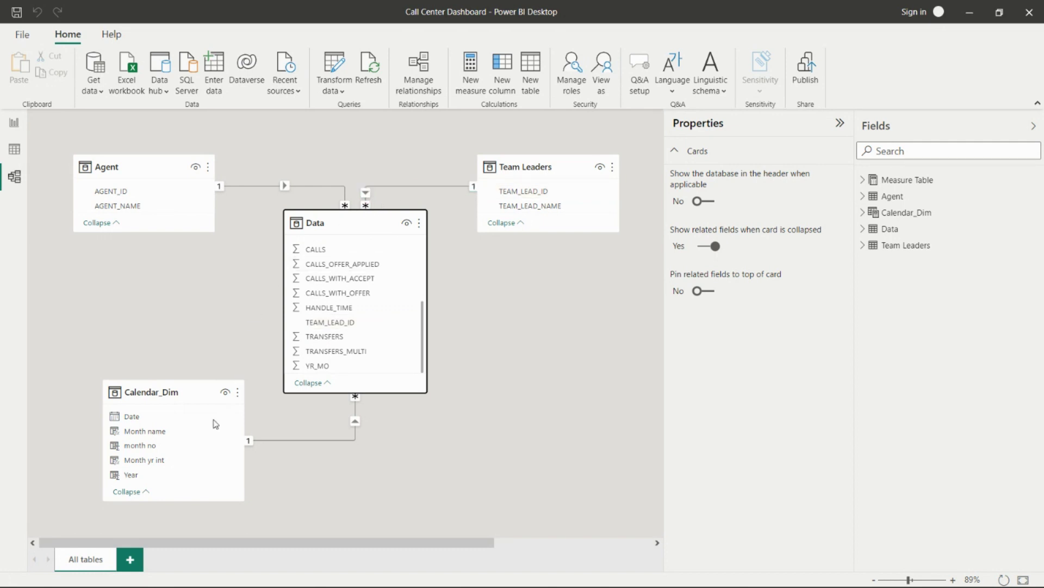
pyautogui.click(154, 391)
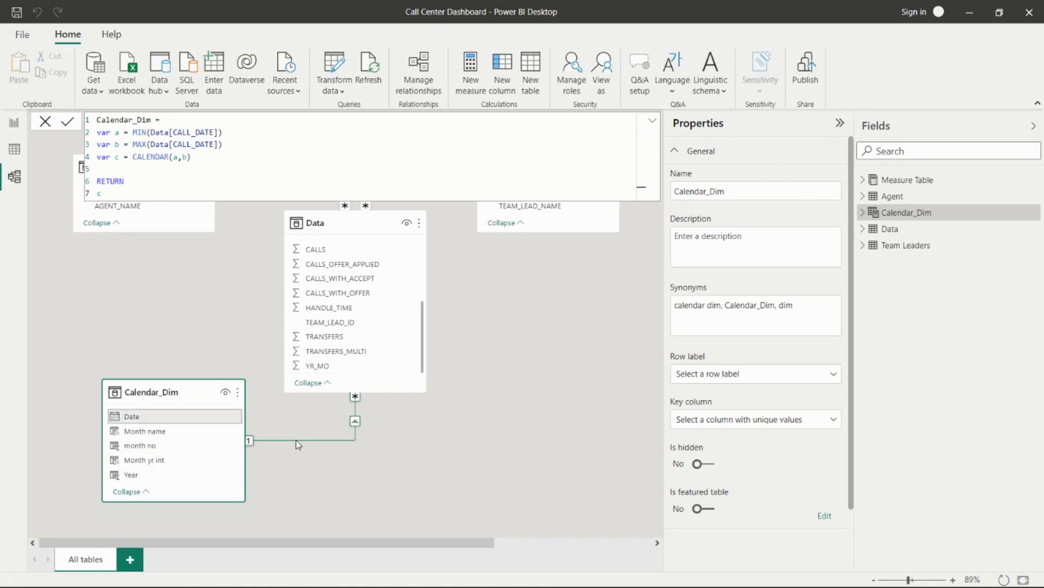
pyautogui.scroll(5, 368, 322)
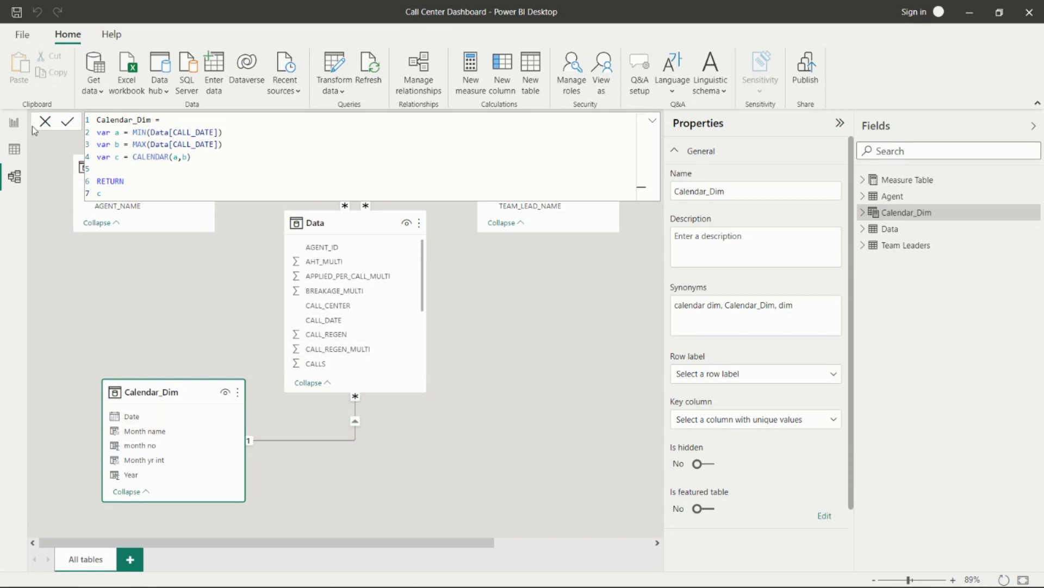
# Step: Show the Calendar_Dim table's data and review the MIN, MAX, CALENDAR and RETURN lines of its DAX formula
pyautogui.click(14, 149)
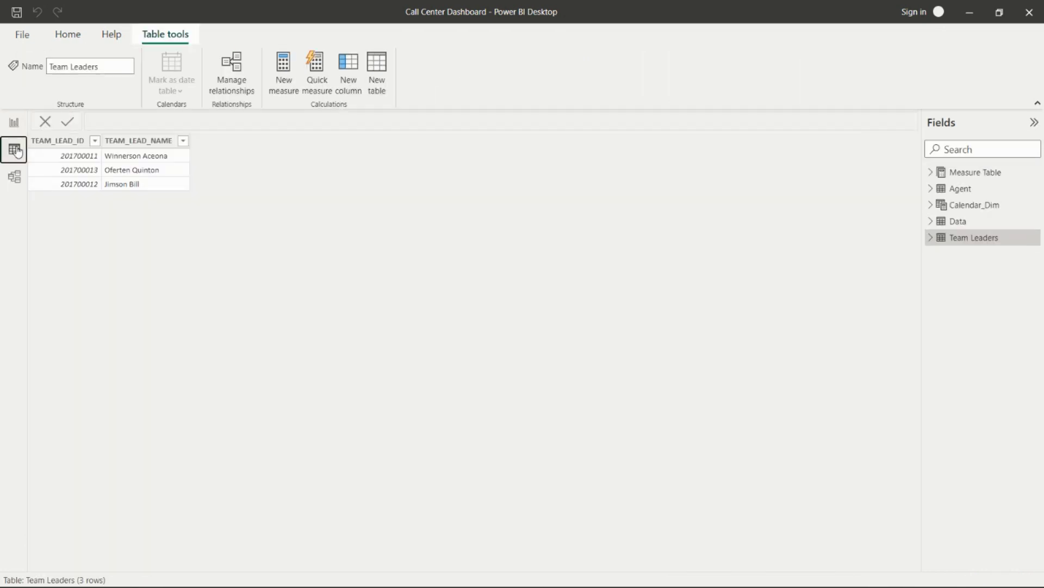
pyautogui.click(980, 210)
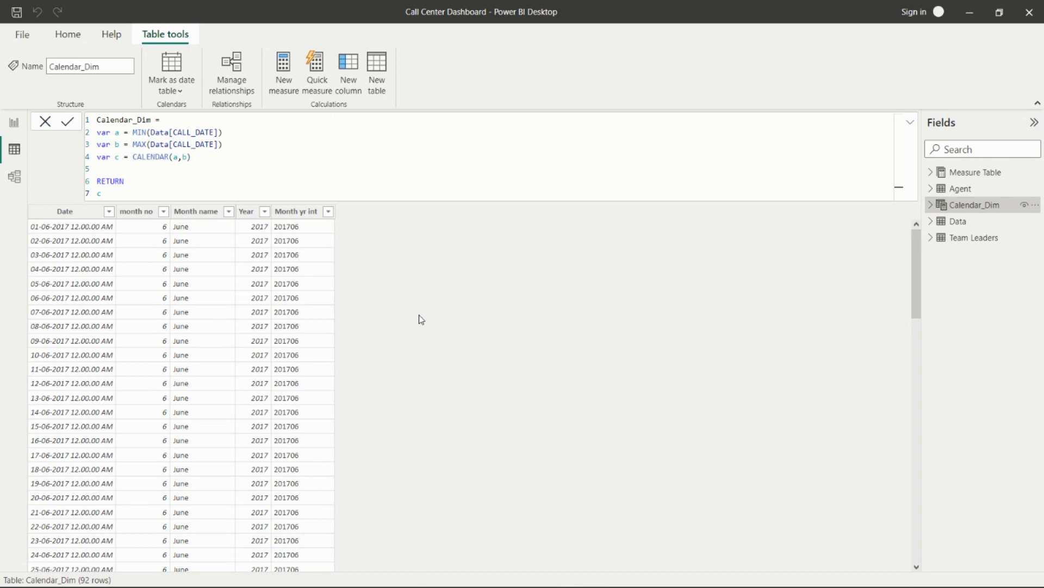
pyautogui.click(67, 213)
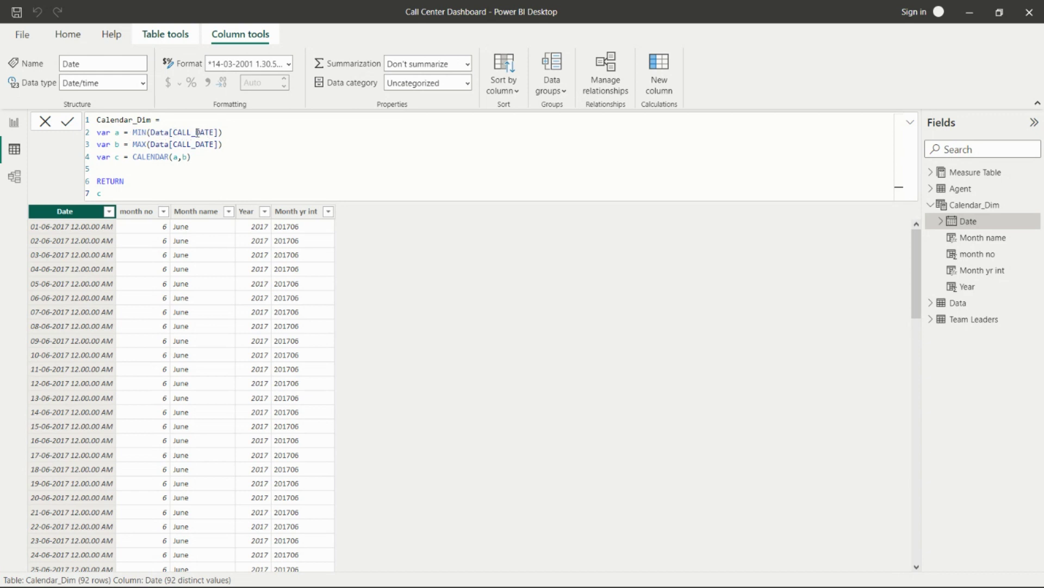
pyautogui.click(136, 145)
pyautogui.click(234, 151)
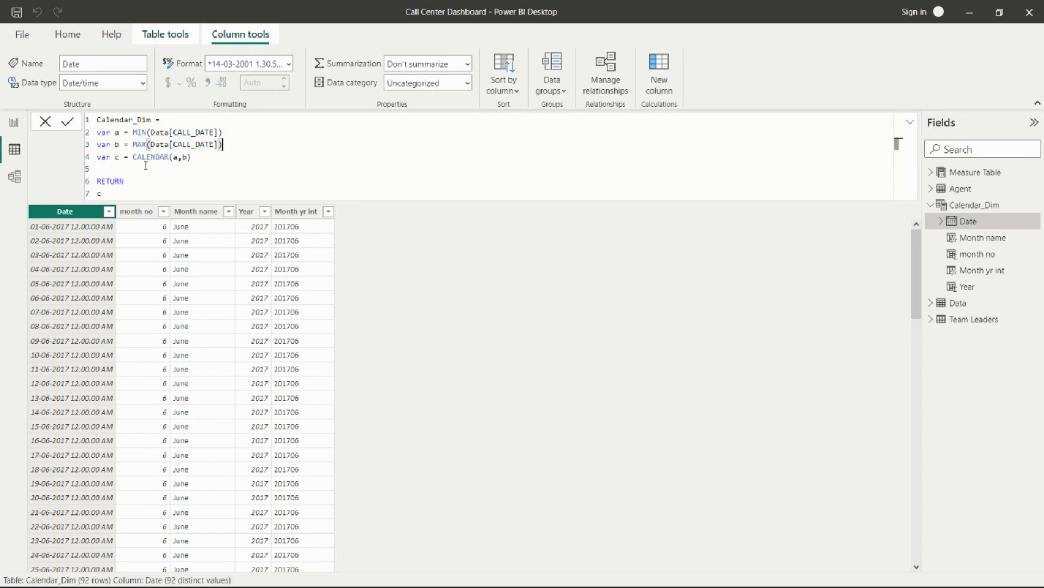
pyautogui.click(128, 168)
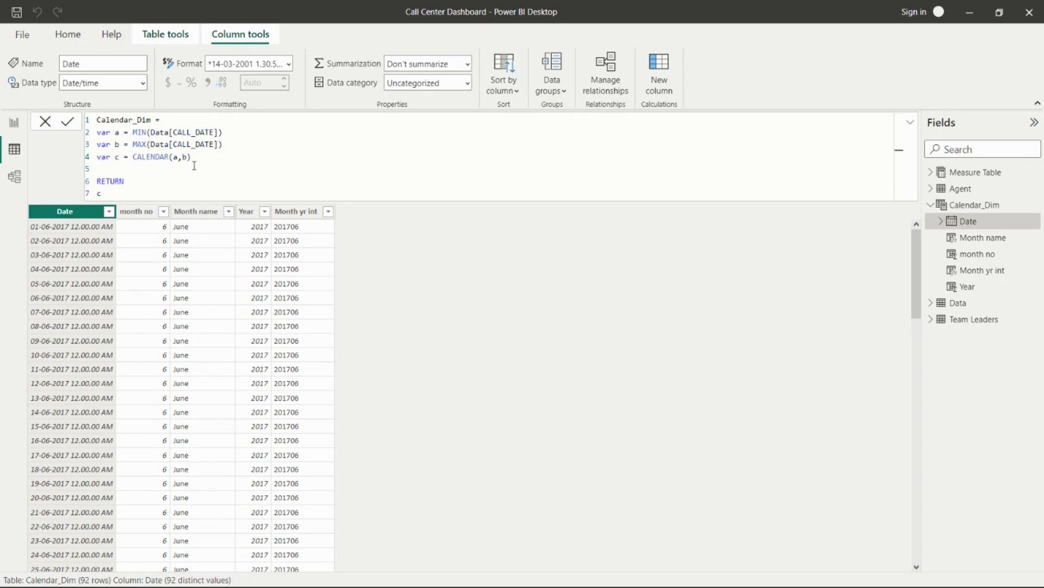
pyautogui.doubleClick(137, 157)
pyautogui.click(194, 157)
pyautogui.doubleClick(110, 181)
pyautogui.click(104, 193)
# Step: Review the DAX formula behind the month no column of the Calendar_Dim table
pyautogui.click(139, 213)
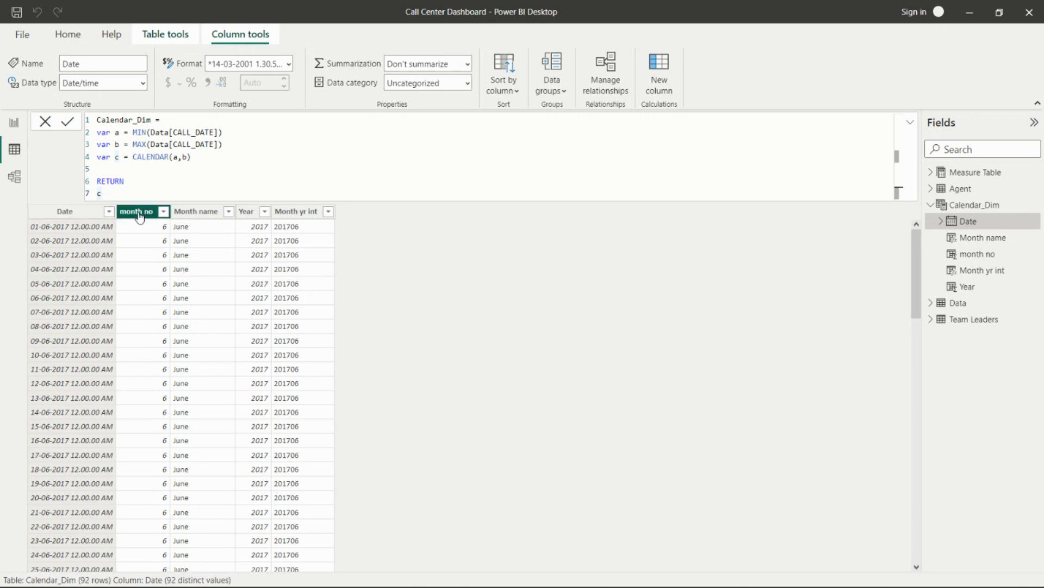
pyautogui.click(238, 134)
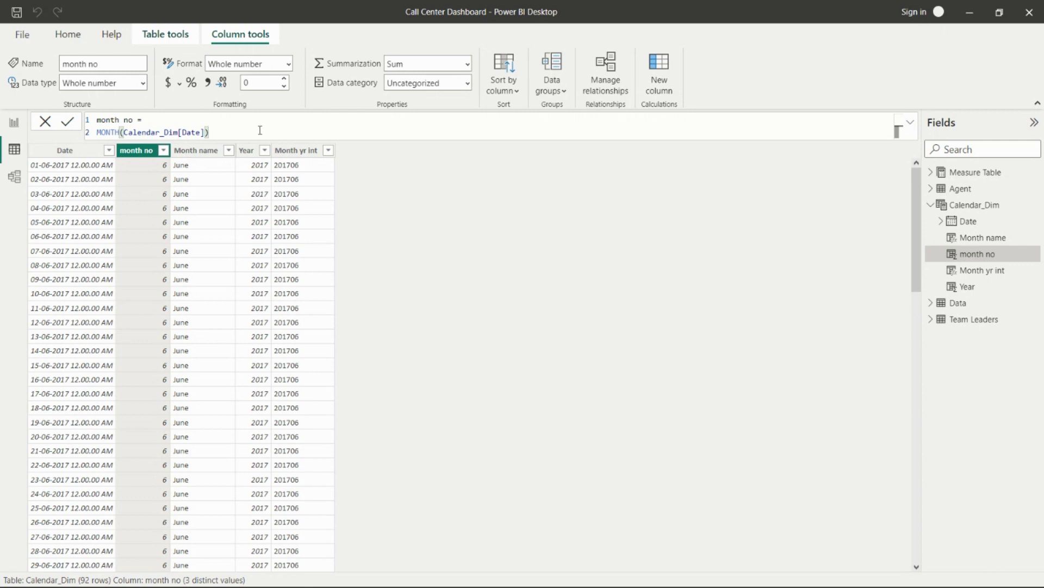
# Step: Review the DAX formulas of the Month name, Year and Month yr int columns, and return to the Calendar_Dim table's own formula
pyautogui.scroll(3, 278, 134)
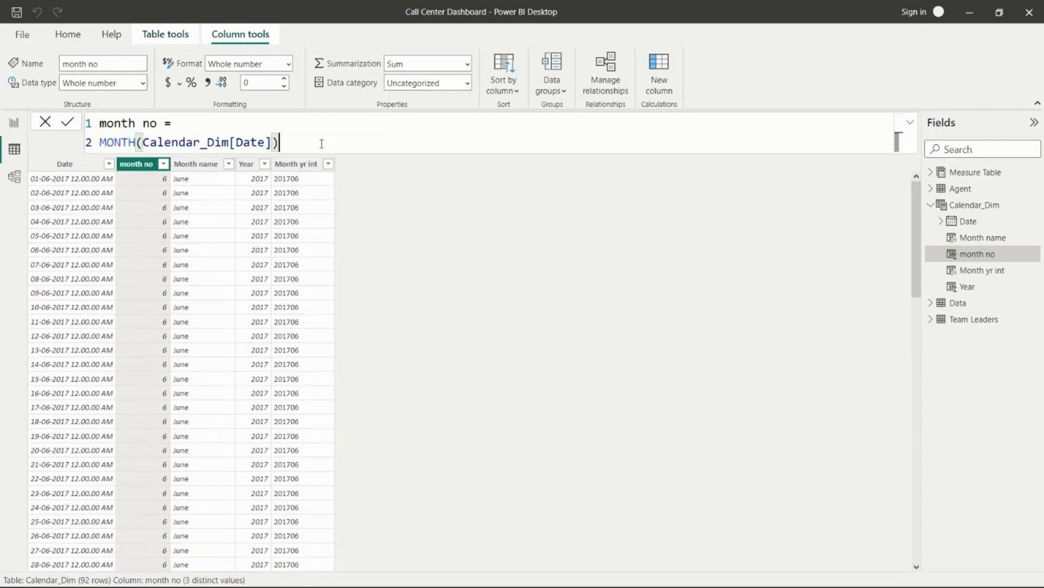
pyautogui.scroll(2, 322, 143)
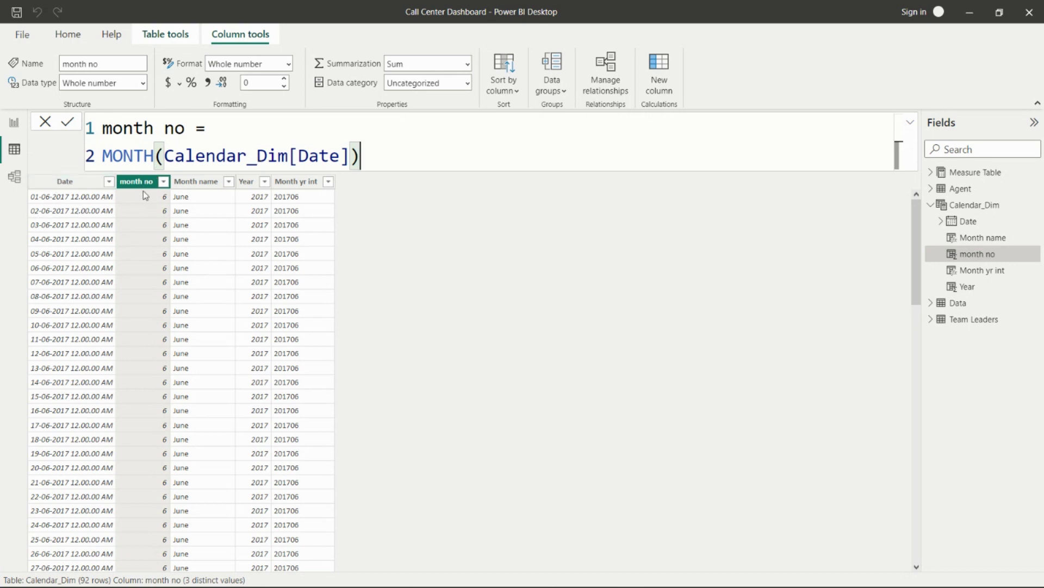
pyautogui.click(194, 182)
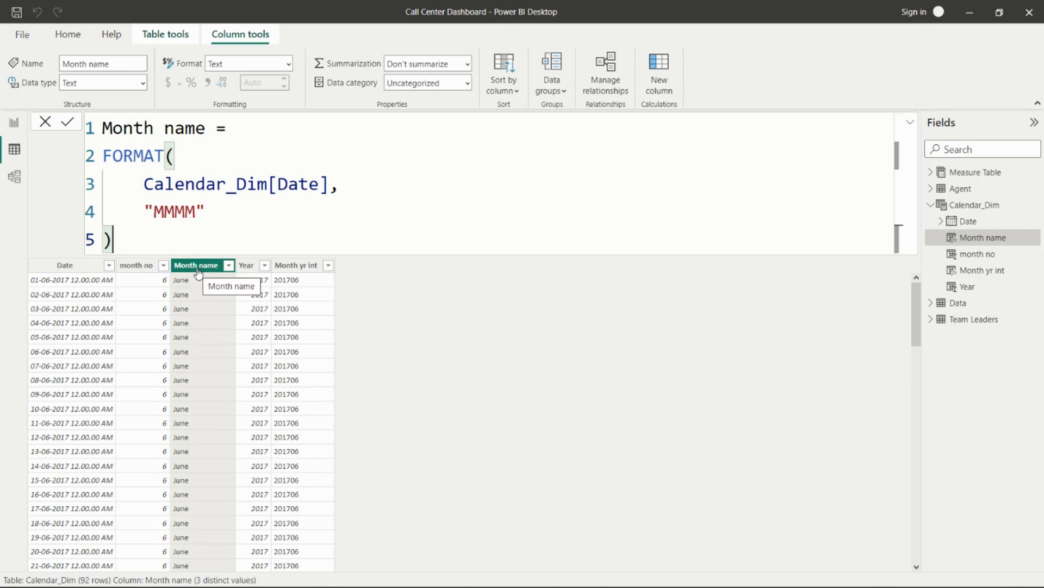
pyautogui.click(247, 265)
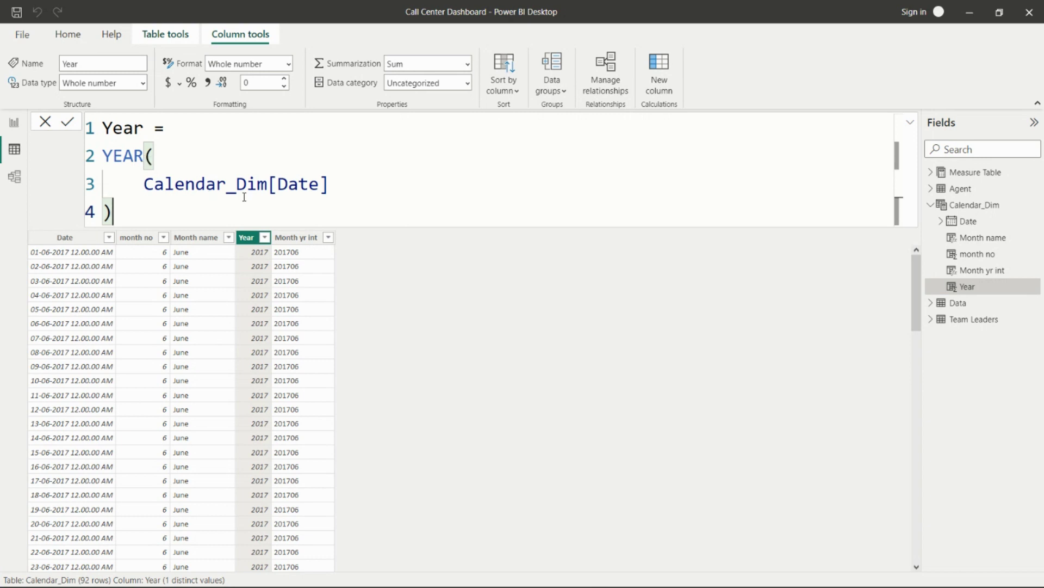
pyautogui.click(288, 240)
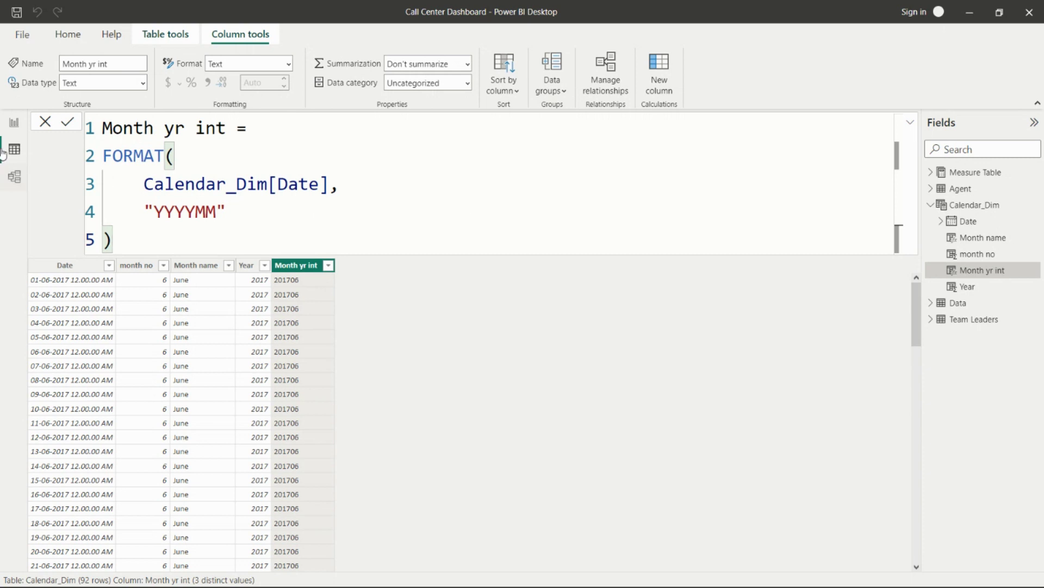
pyautogui.click(941, 205)
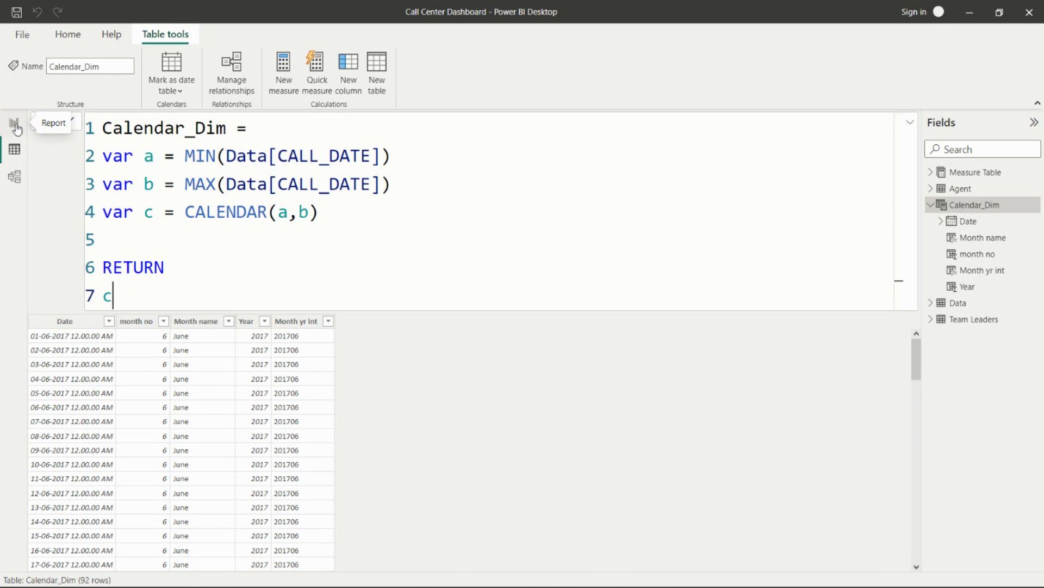
# Step: Return to the report's Summary page and expand the visualization options and the list of data fields
pyautogui.click(14, 124)
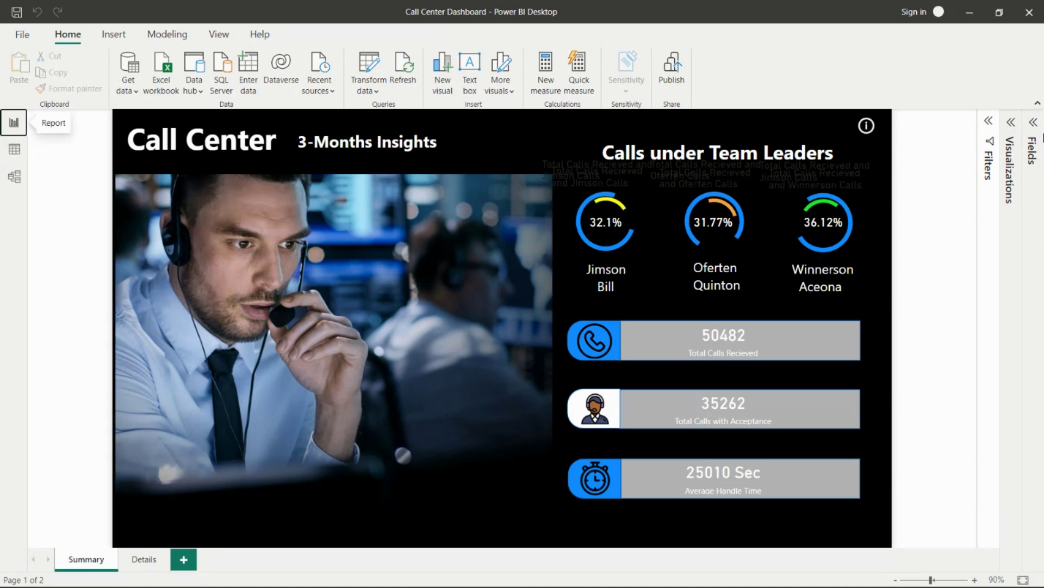
pyautogui.click(1010, 123)
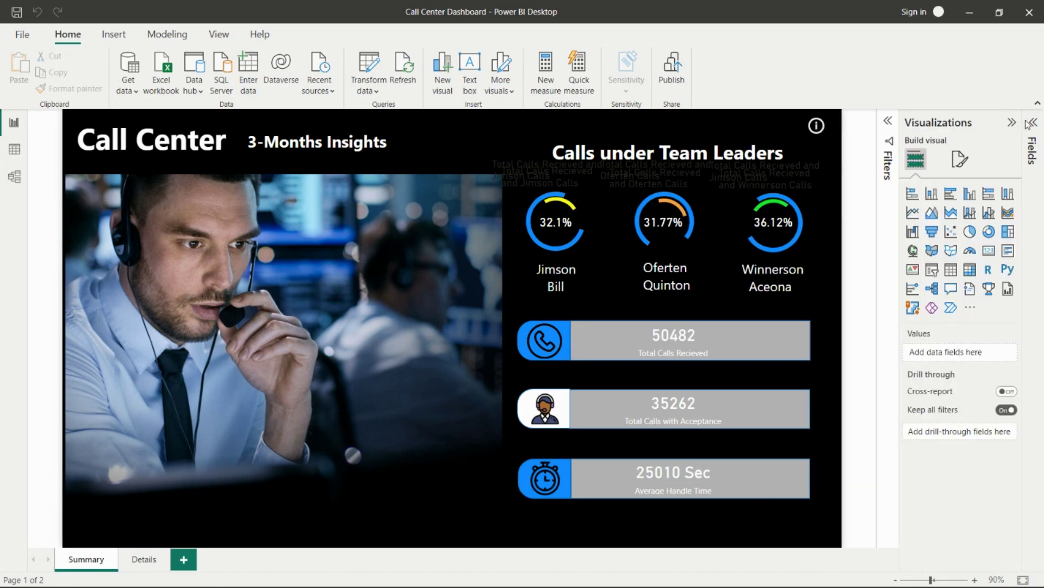
pyautogui.click(1033, 127)
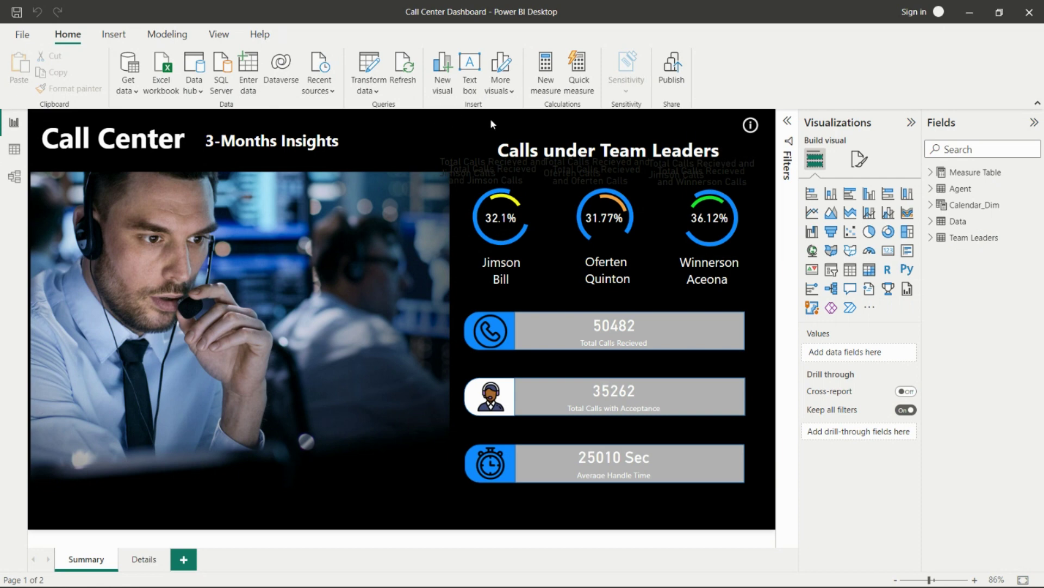
# Step: Show the Summary page's formatting options and examine the canvas background's color, image and transparency settings
pyautogui.click(860, 159)
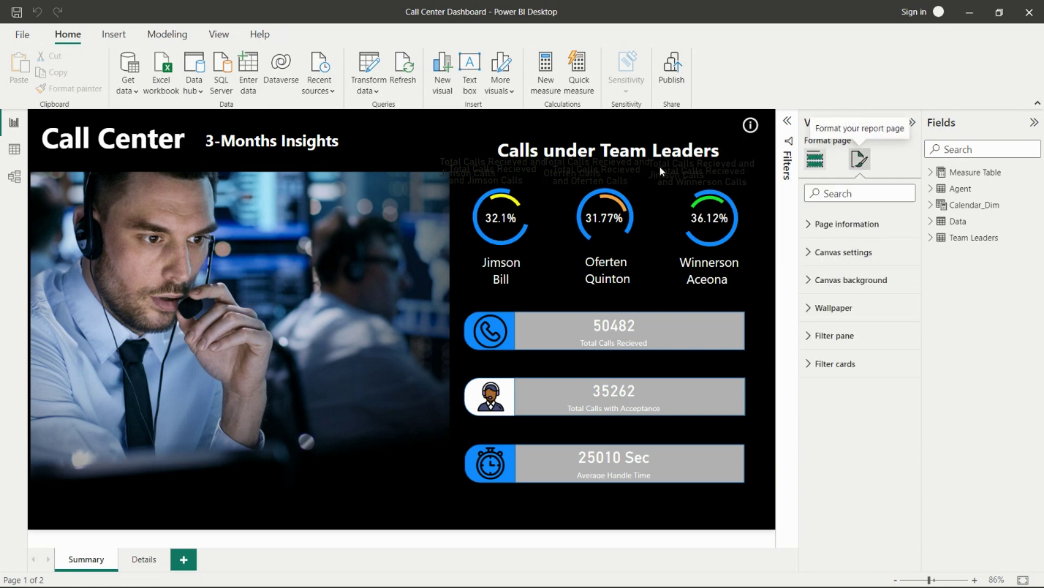
pyautogui.click(808, 226)
pyautogui.click(808, 226)
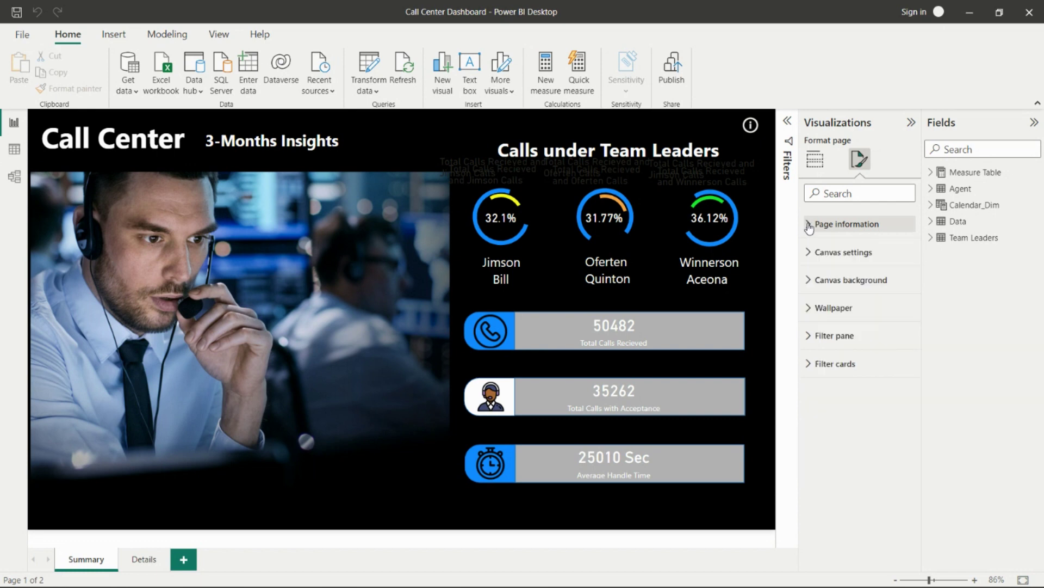
pyautogui.click(808, 281)
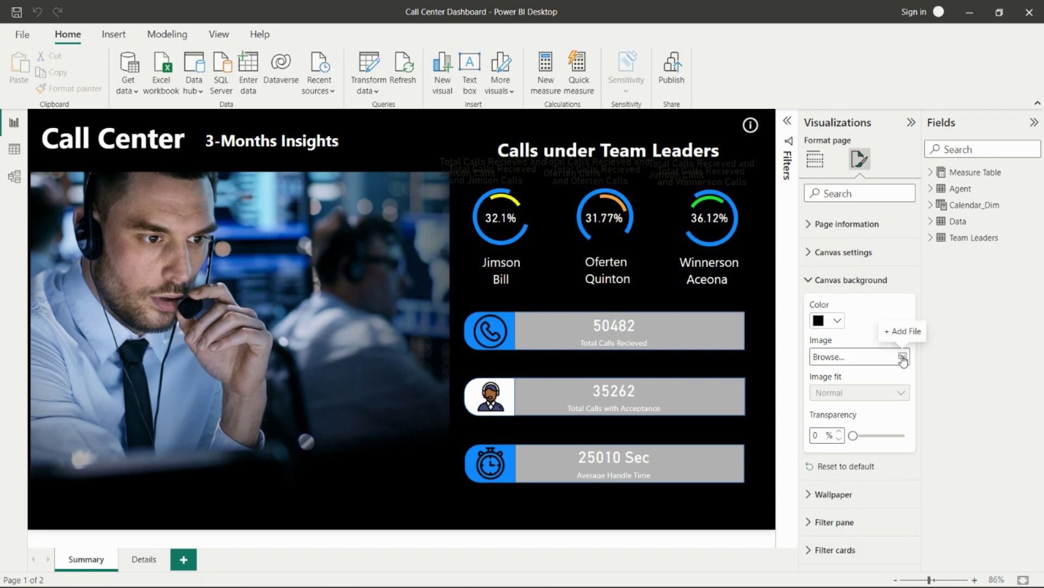
pyautogui.click(809, 279)
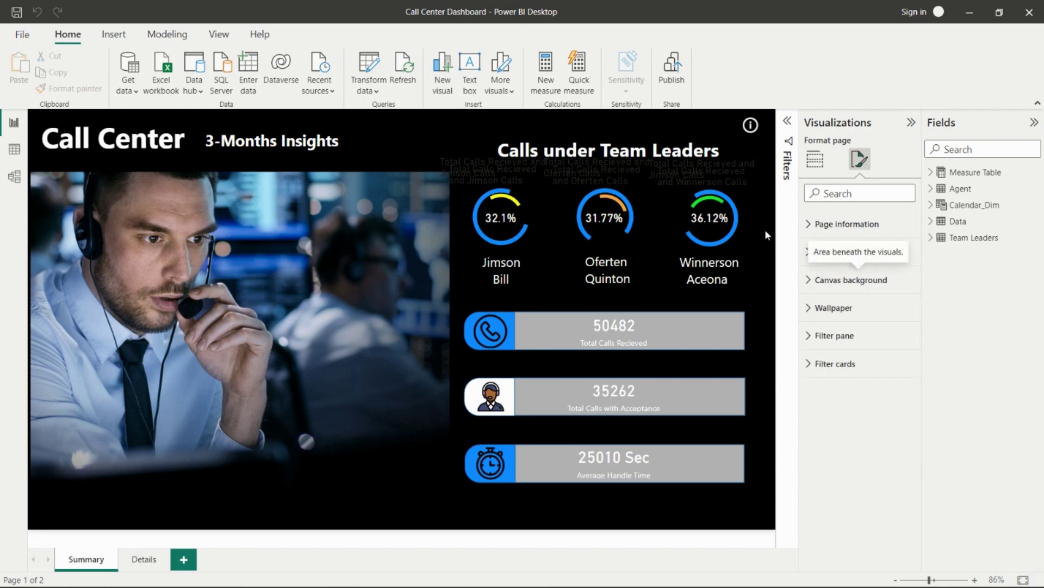
# Step: Set the Summary page's canvas type to Custom and collapse the canvas settings
pyautogui.click(809, 224)
pyautogui.click(809, 223)
pyautogui.click(811, 257)
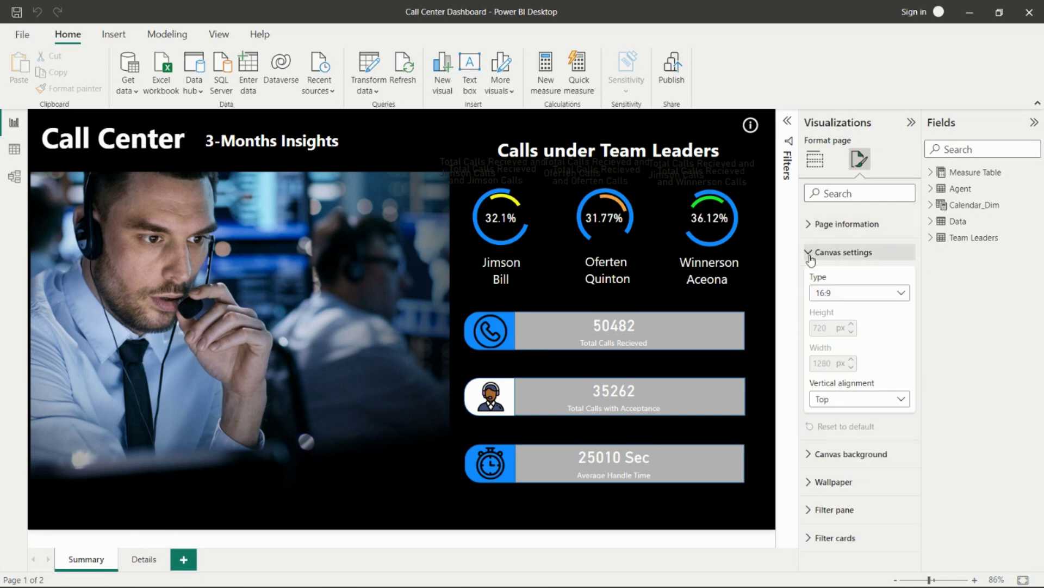
pyautogui.click(809, 254)
pyautogui.click(809, 255)
pyautogui.click(895, 293)
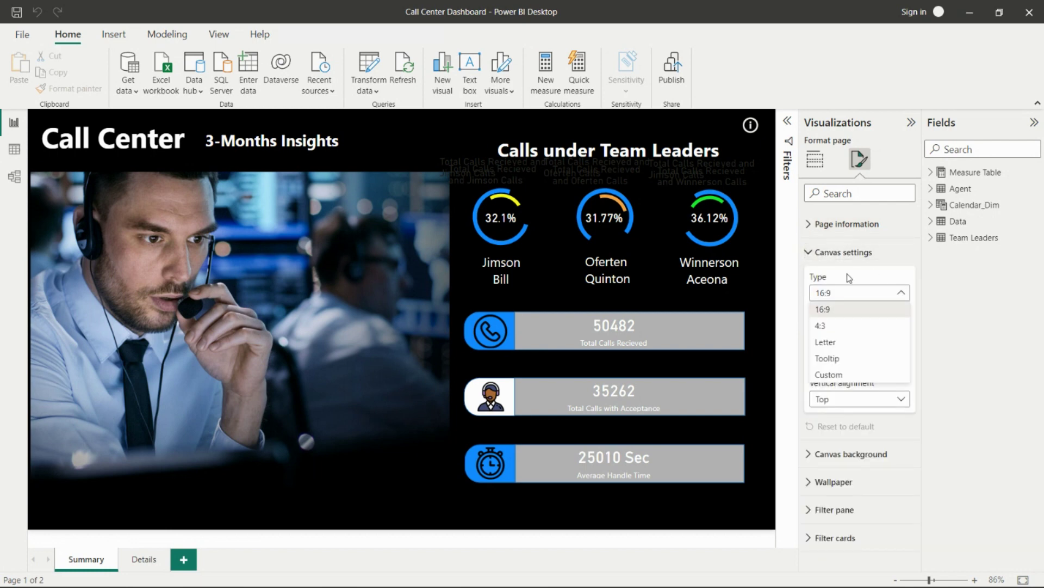
pyautogui.click(829, 375)
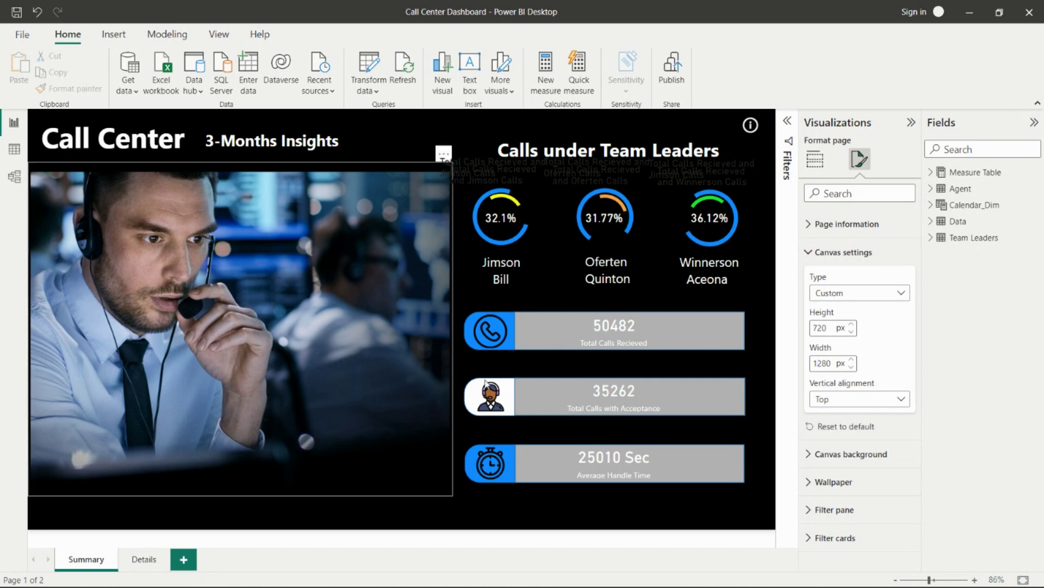
pyautogui.click(820, 253)
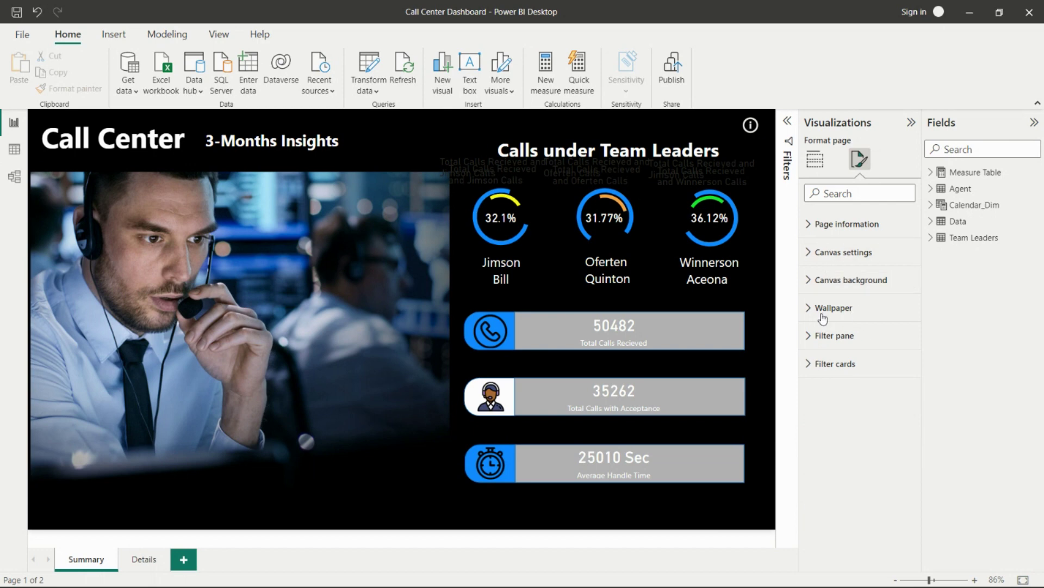
# Step: Check the page's filter pane formatting and the elements available for insertion, such as text boxes, shapes and images
pyautogui.click(812, 337)
pyautogui.click(810, 335)
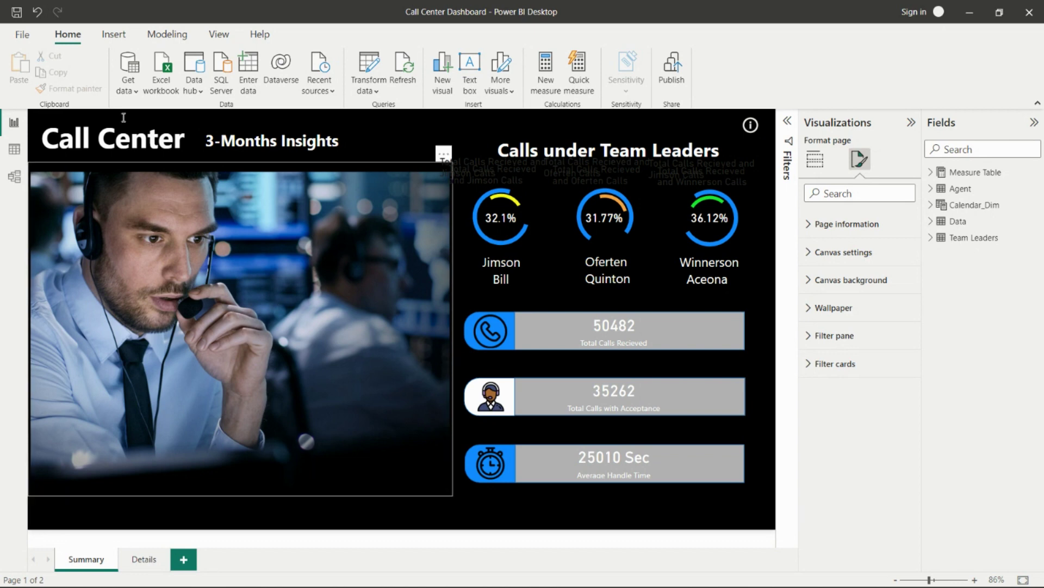
pyautogui.click(117, 36)
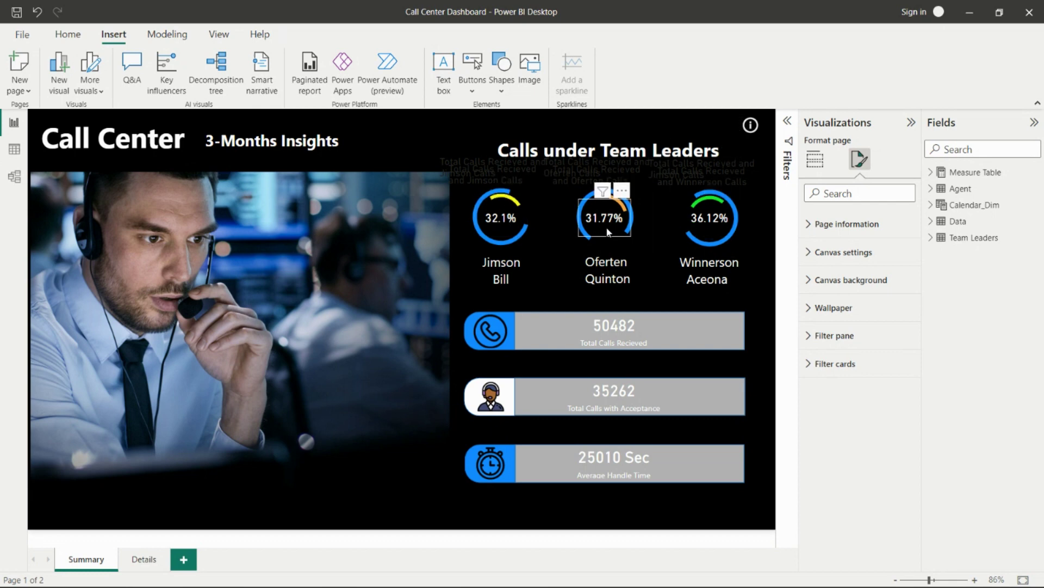
# Step: Review the DAX formula of the first team leader's percentage card and the fields used by its donut chart
pyautogui.click(500, 218)
pyautogui.click(999, 188)
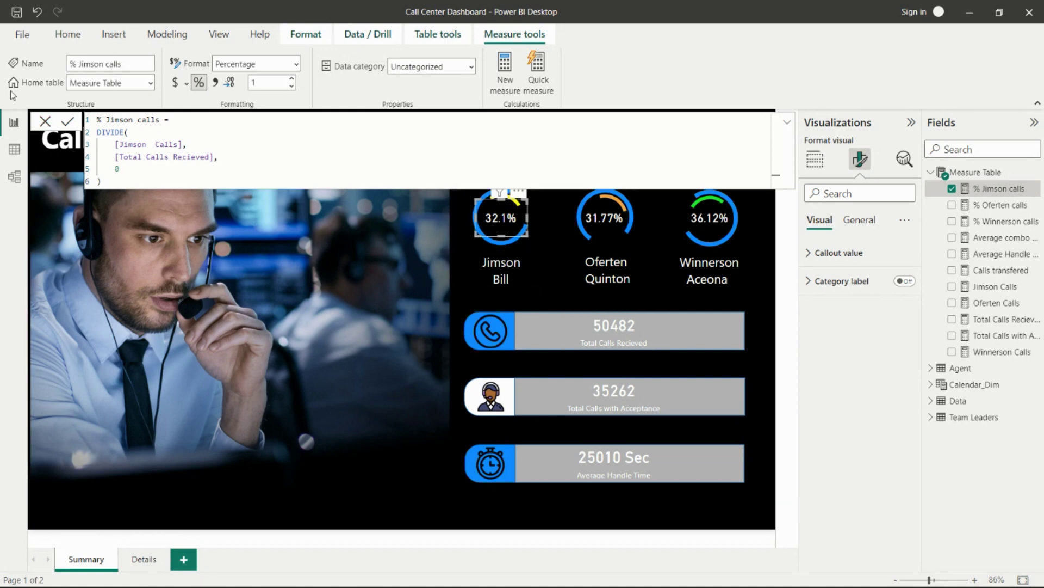
pyautogui.click(45, 121)
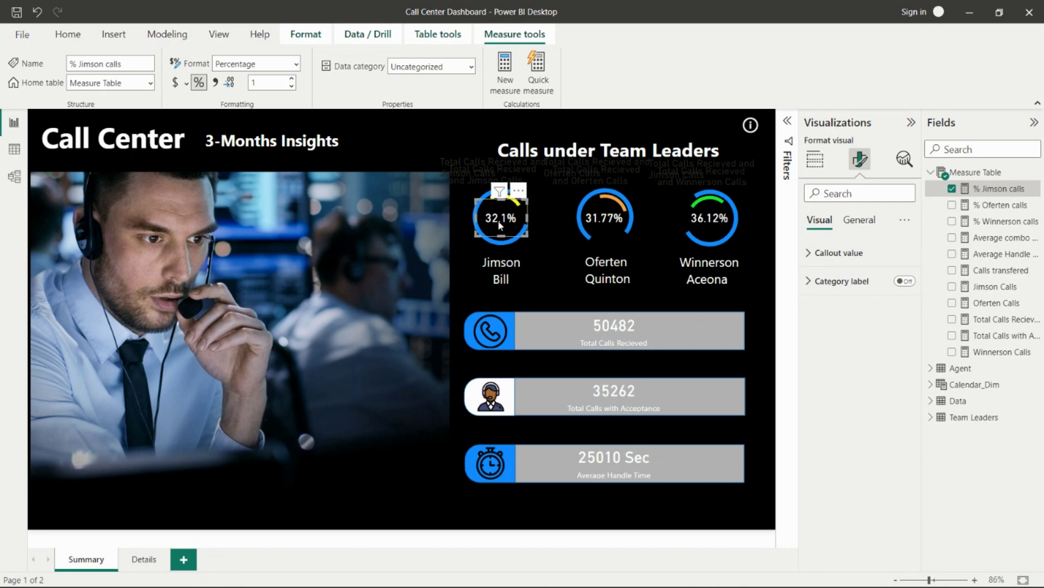
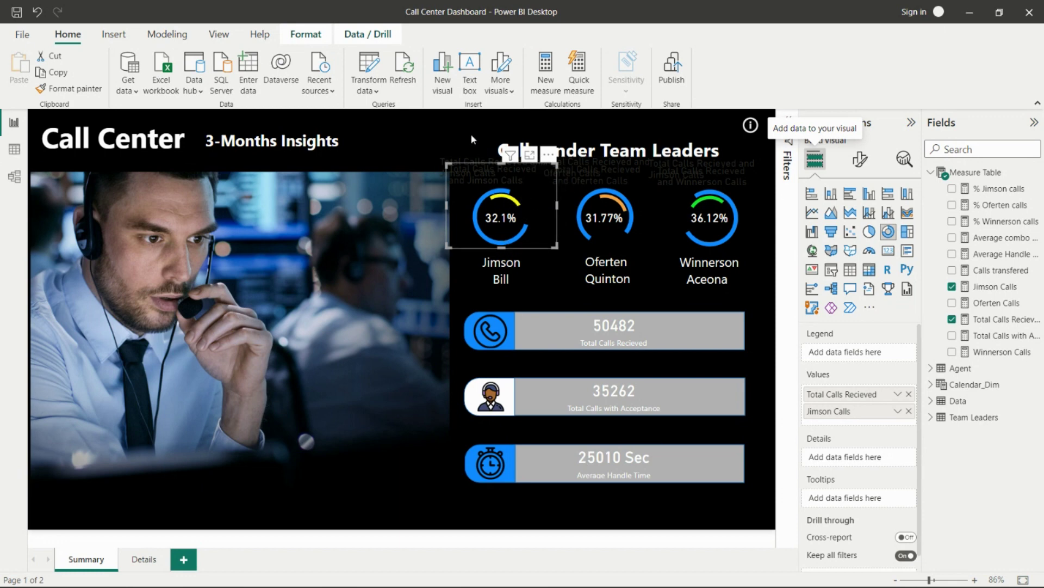
pyautogui.click(470, 133)
# Step: Review the DAX formula of the second team leader's percentage card and check the measure used by the third leader's card
pyautogui.click(629, 278)
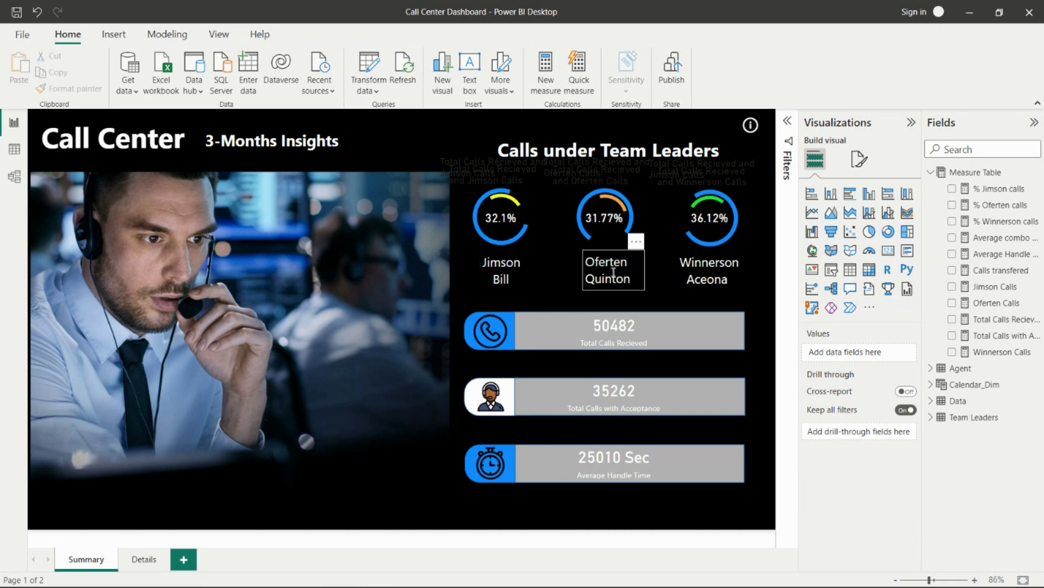
pyautogui.click(608, 220)
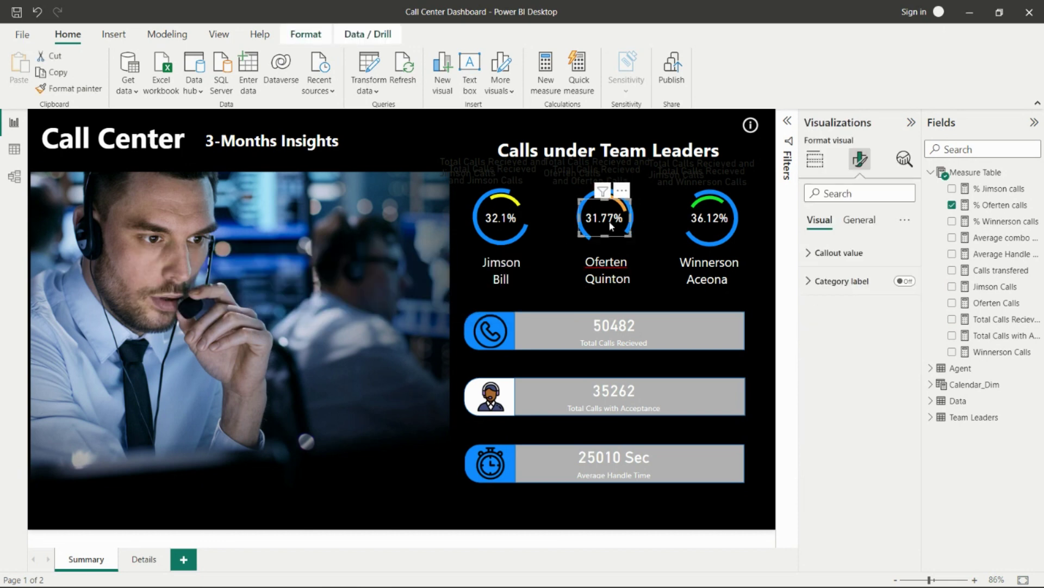
pyautogui.click(998, 209)
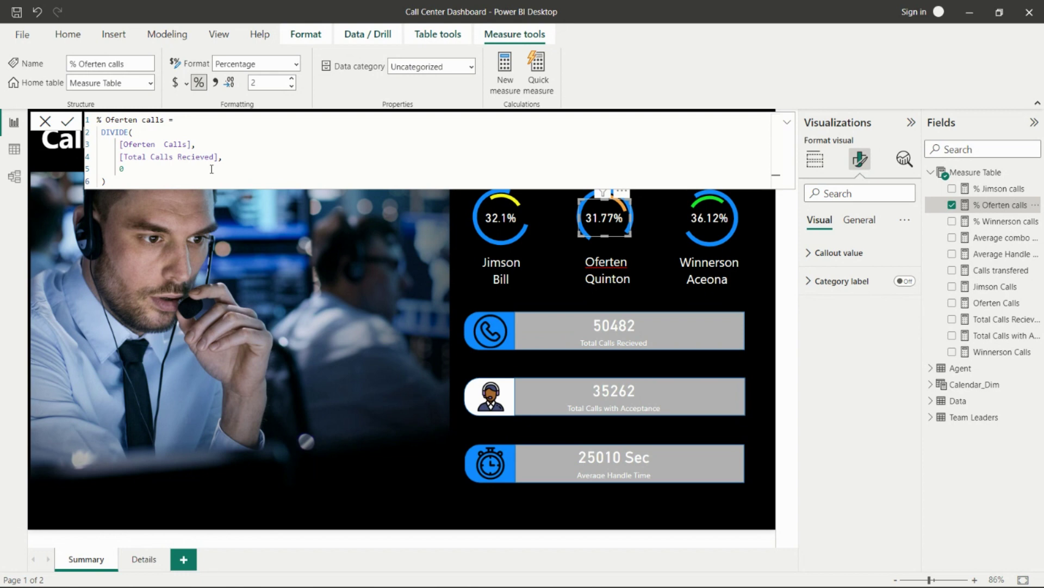
pyautogui.click(46, 121)
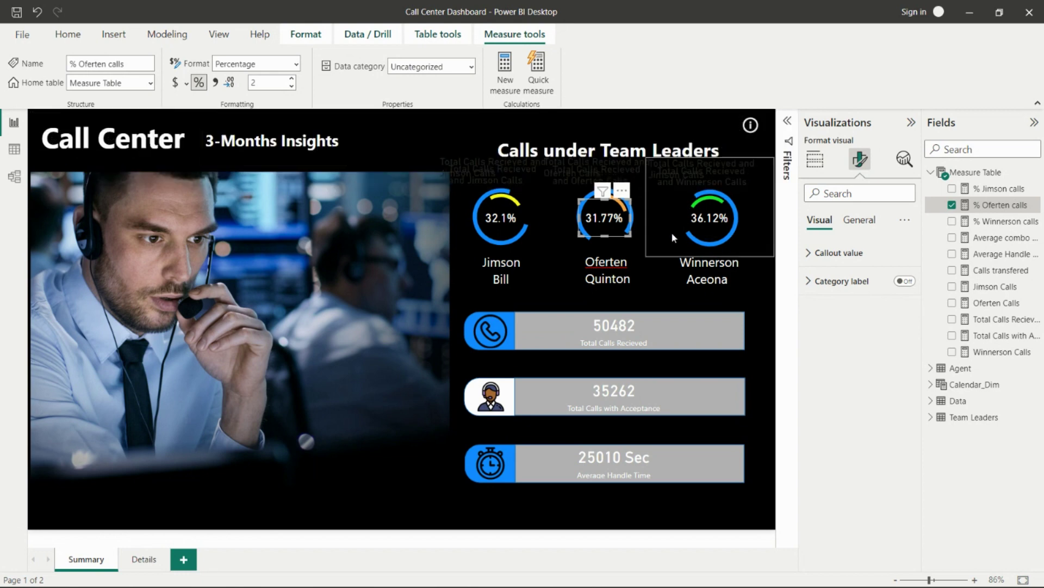
pyautogui.click(710, 221)
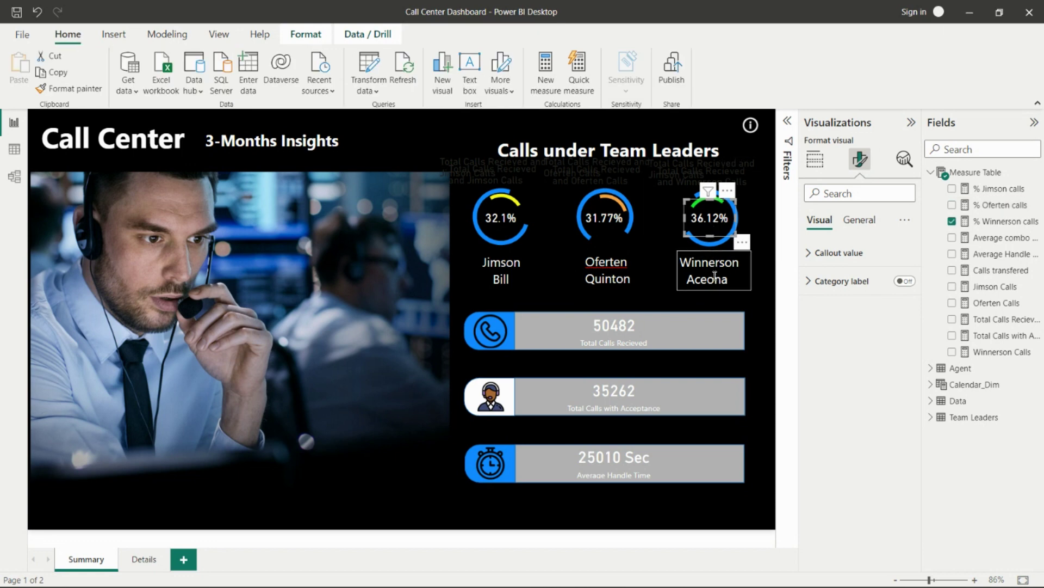
pyautogui.click(435, 132)
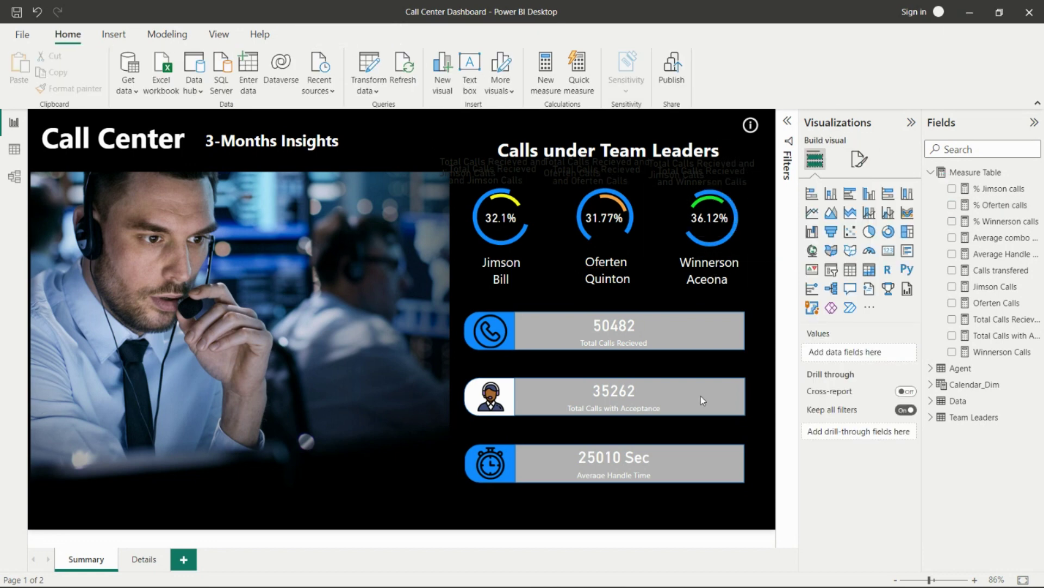
# Step: Review the DAX formula of the Total Calls Recieved measure used in its card
pyautogui.click(632, 329)
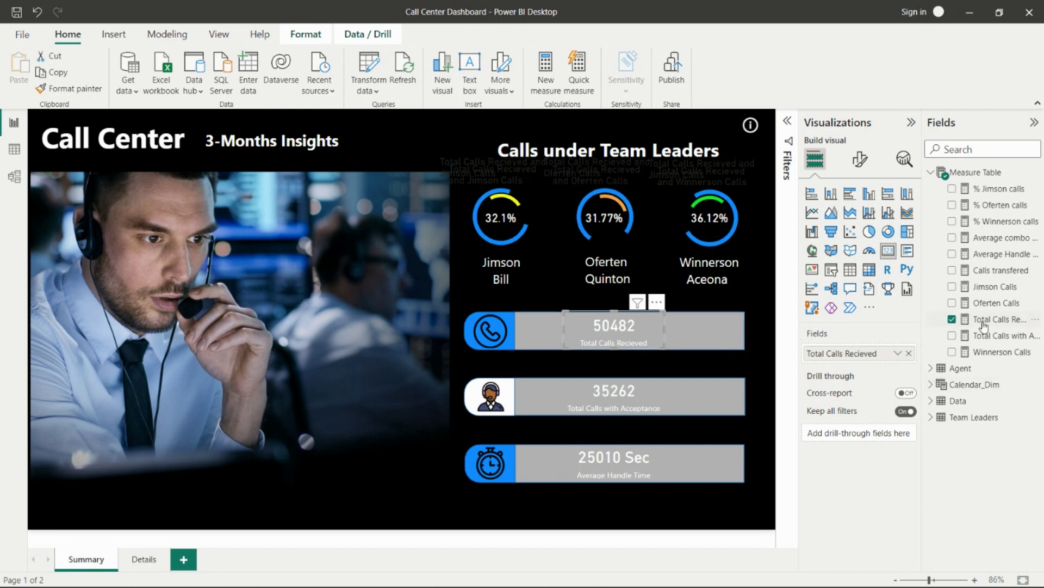
pyautogui.click(1000, 319)
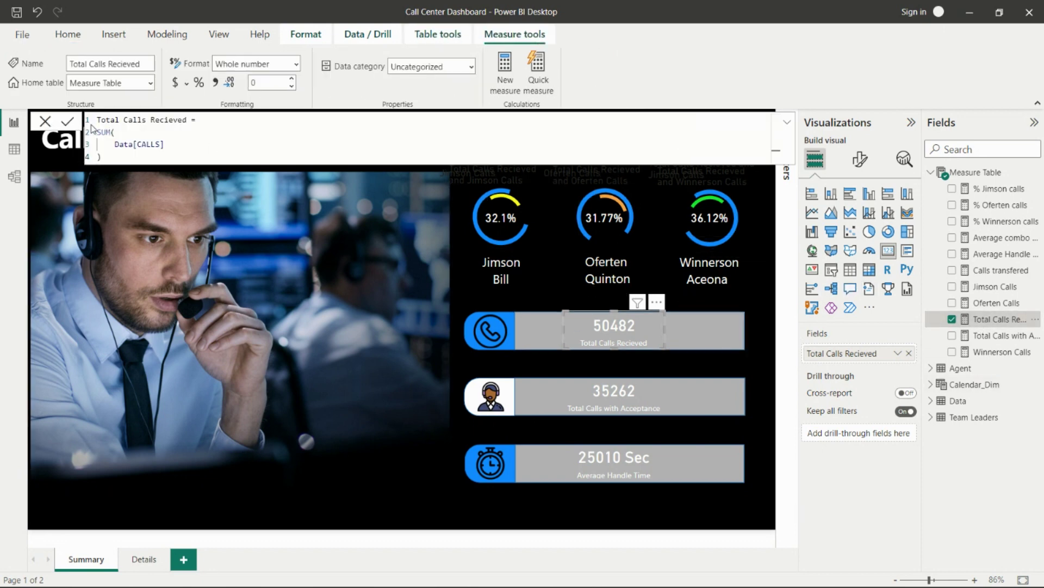
pyautogui.scroll(1, 200, 157)
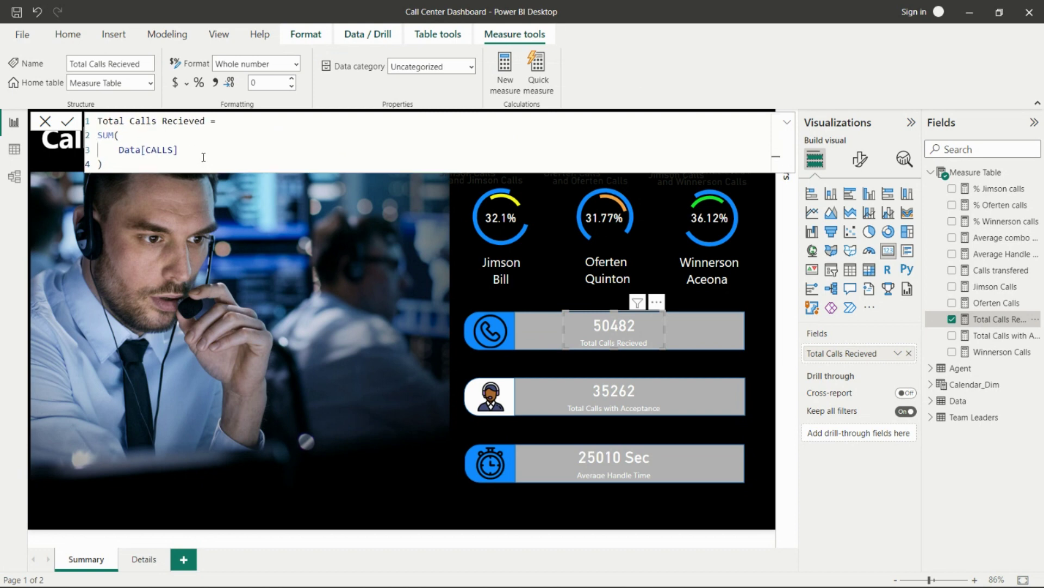
pyautogui.scroll(2, 204, 157)
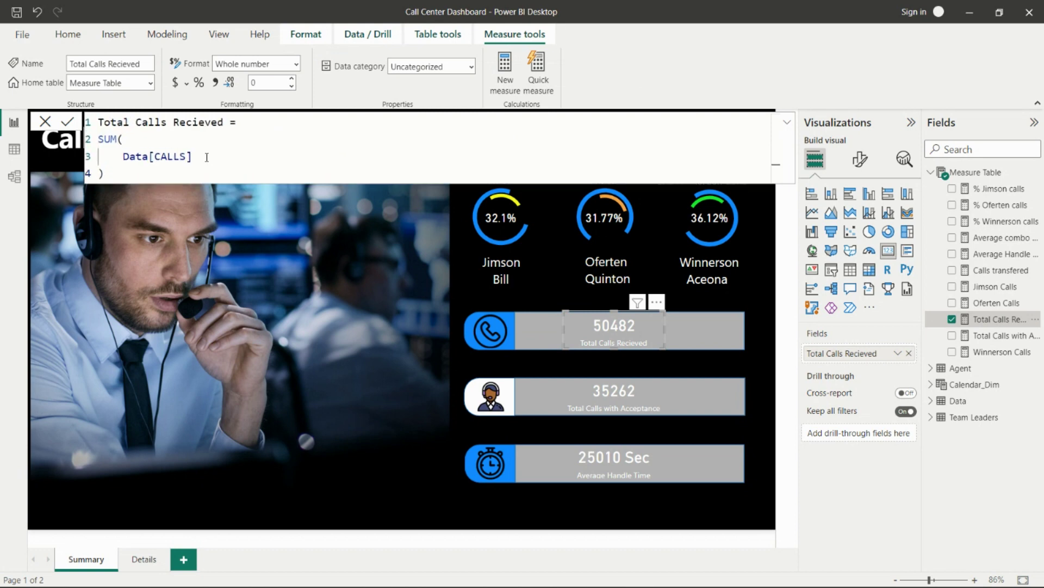
# Step: Review the DAX formula of the Total Calls with Acceptance card's measure and close the formula without changes
pyautogui.click(653, 396)
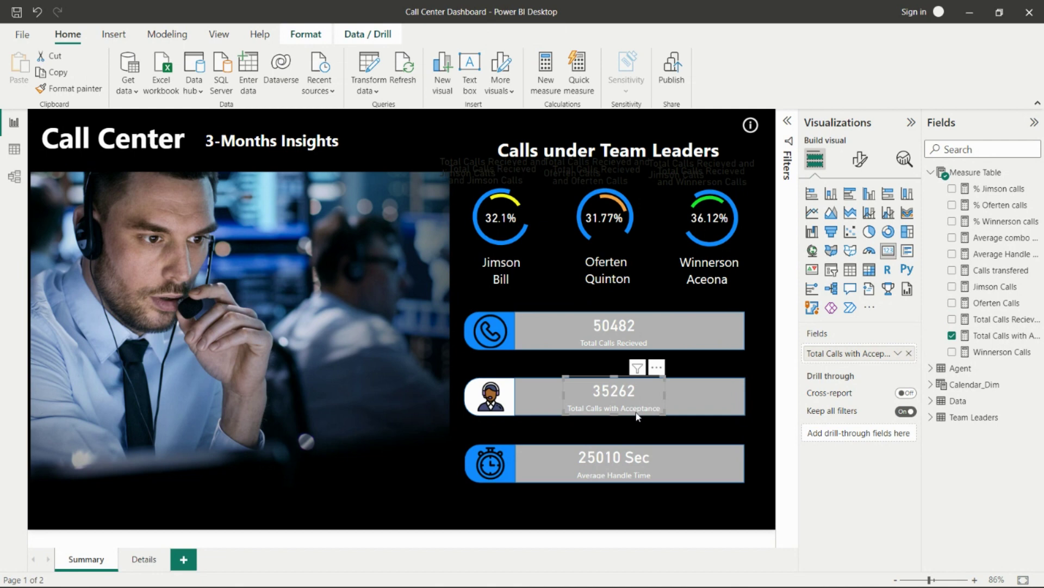
pyautogui.click(981, 338)
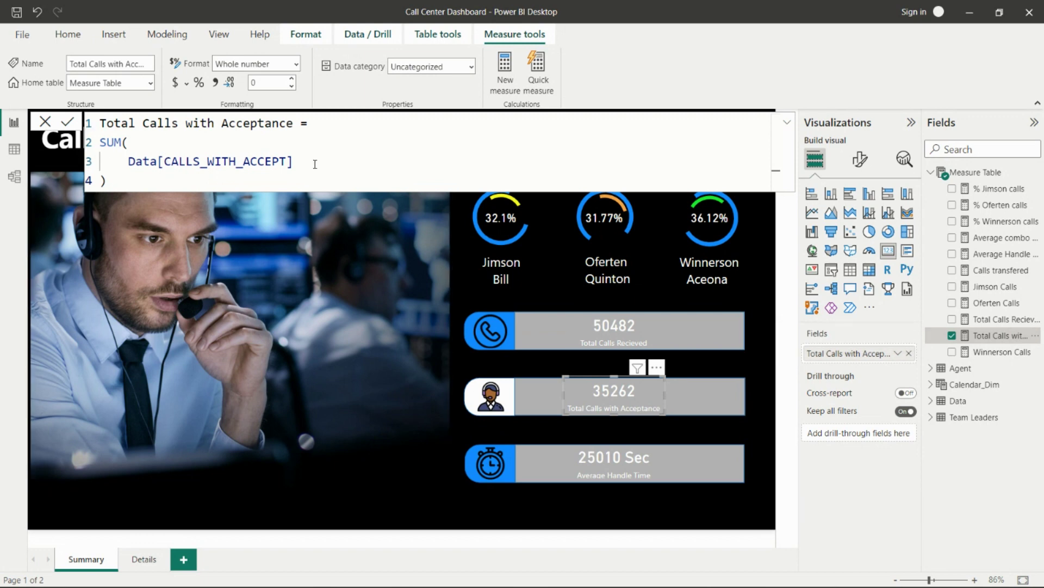
pyautogui.click(44, 122)
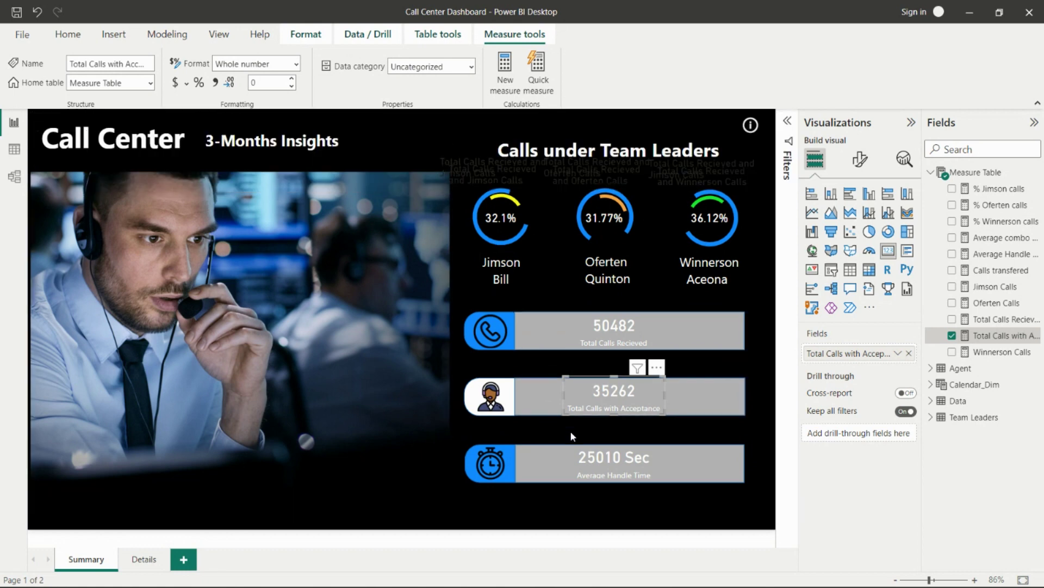
# Step: Review the DAX formula of the Average Handle Time card's measure and close the formula without changes
pyautogui.click(605, 457)
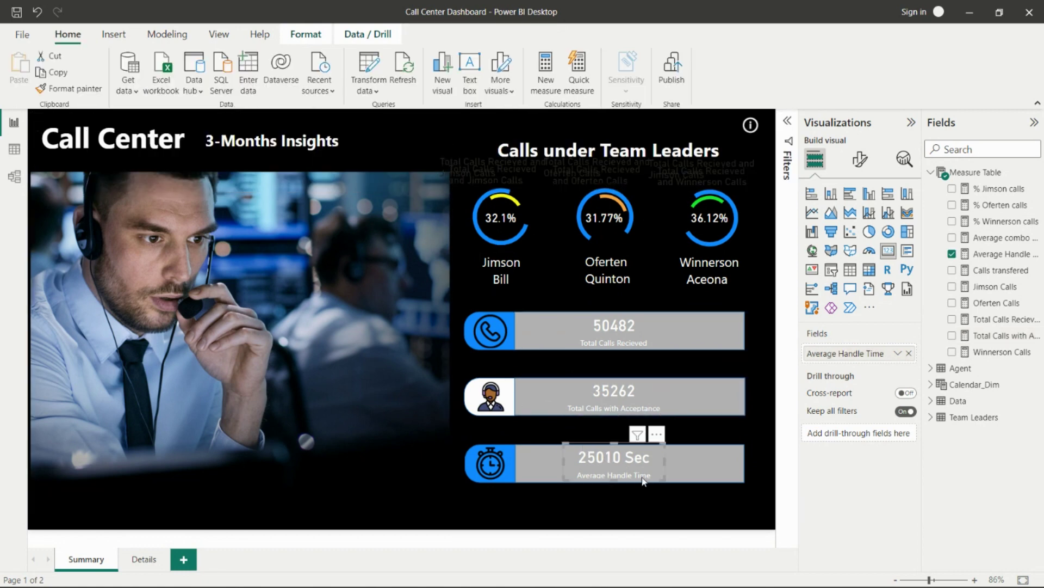
pyautogui.click(1000, 253)
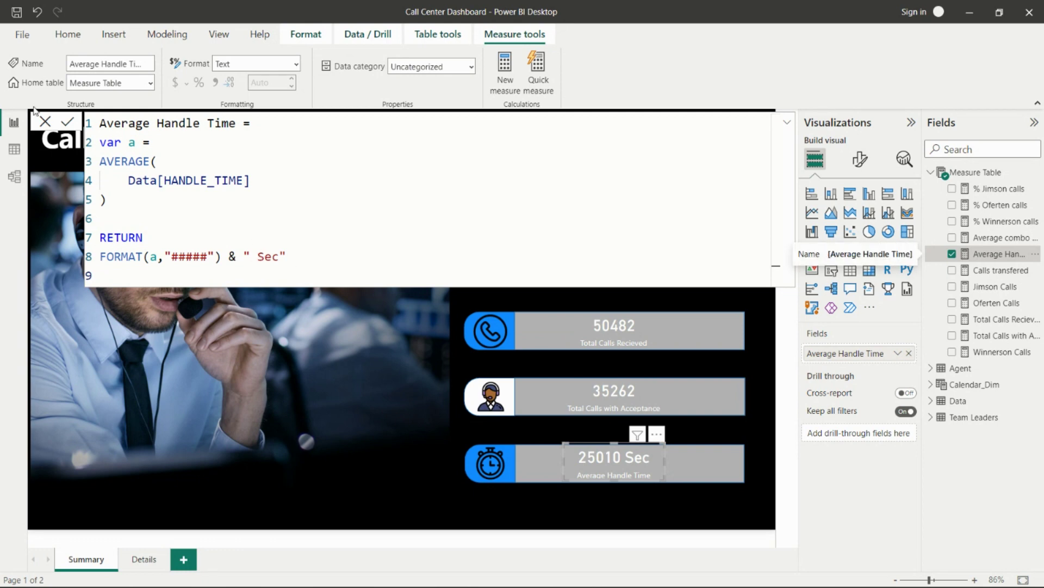
pyautogui.click(43, 122)
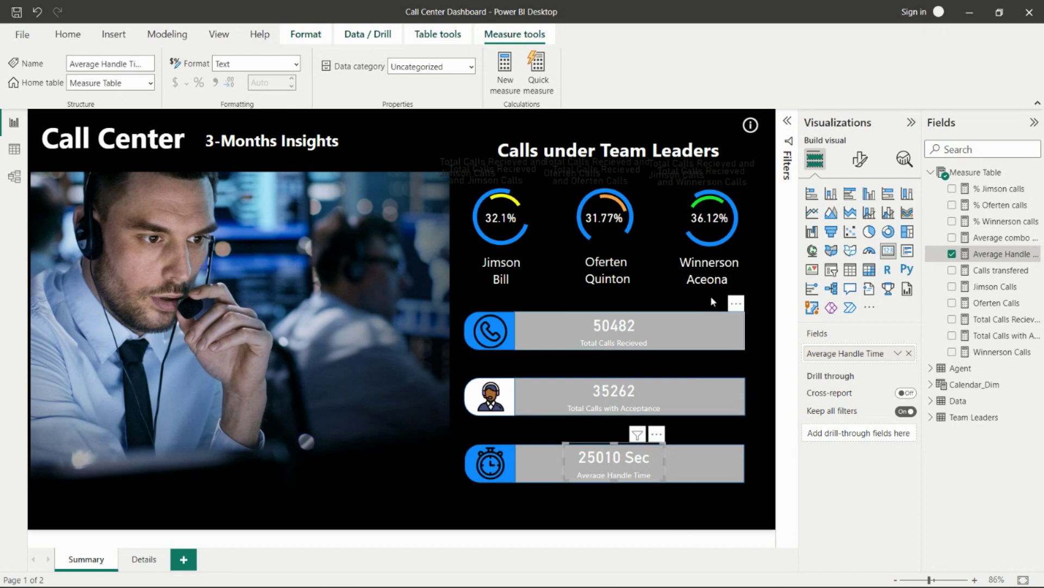
# Step: Follow the Summary page's info link to the Details page and filter it by the first team leader in the TEAM_LEAD_NAME slicer
pyautogui.keyDown('ctrl'); pyautogui.click(751, 125); pyautogui.keyUp('ctrl')
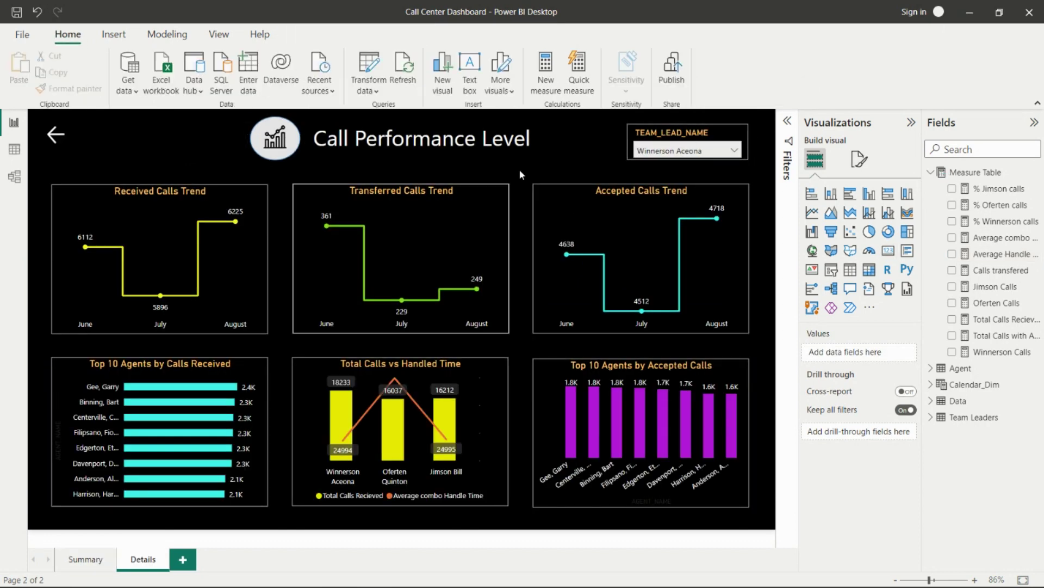
pyautogui.click(669, 138)
pyautogui.click(668, 151)
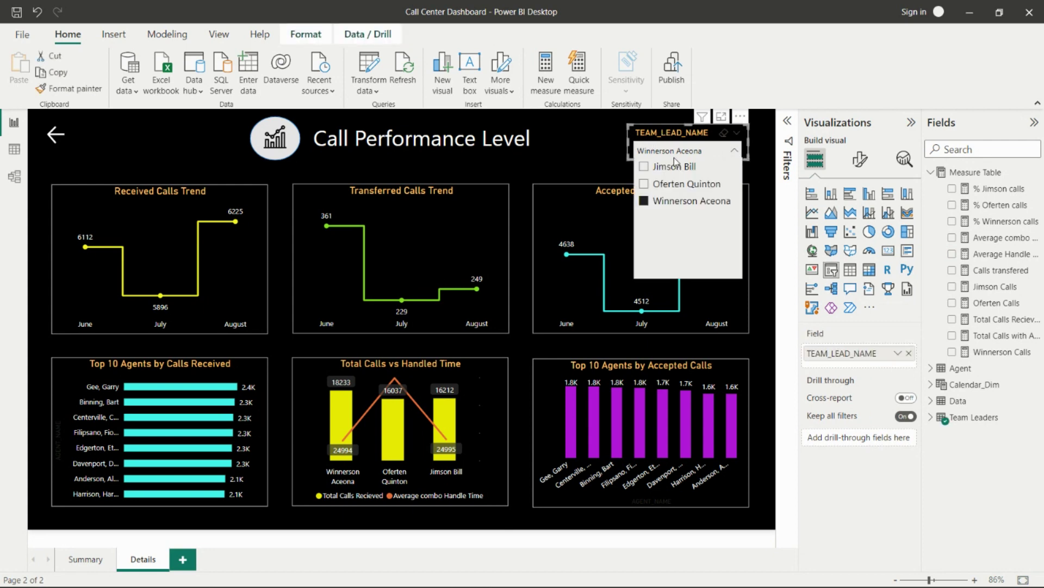
pyautogui.click(665, 171)
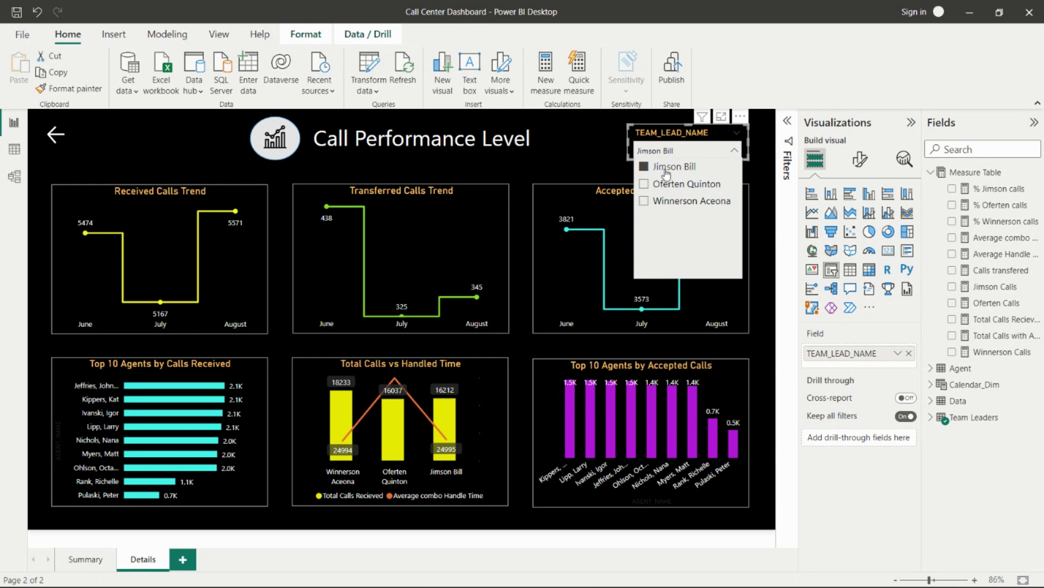
pyautogui.click(597, 157)
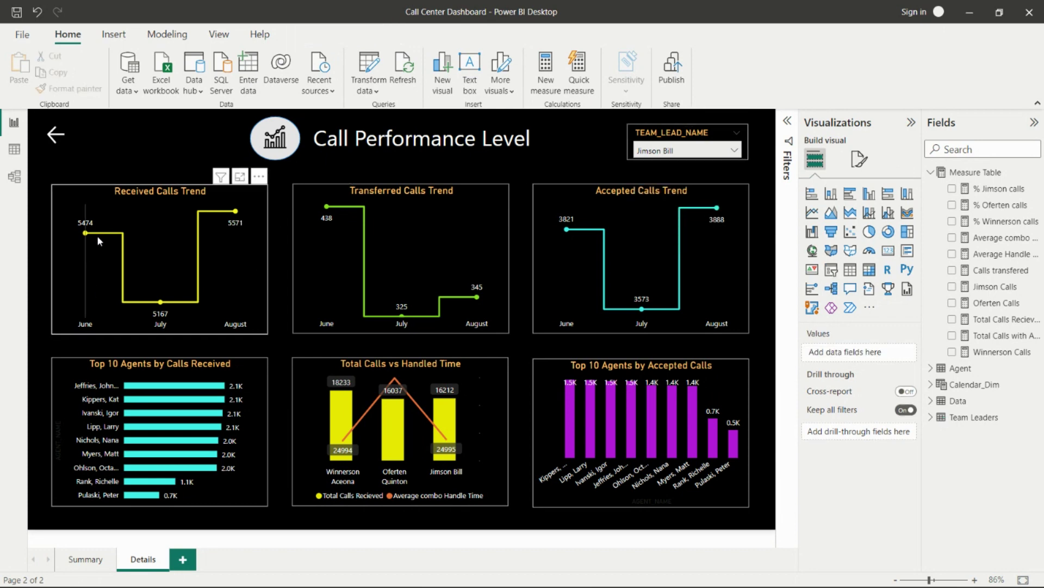
# Step: Examine the monthly points of the Received and Transferred Calls Trend charts and the fields of the Top 10 Agents by Accepted Calls chart
pyautogui.moveTo(96, 232)
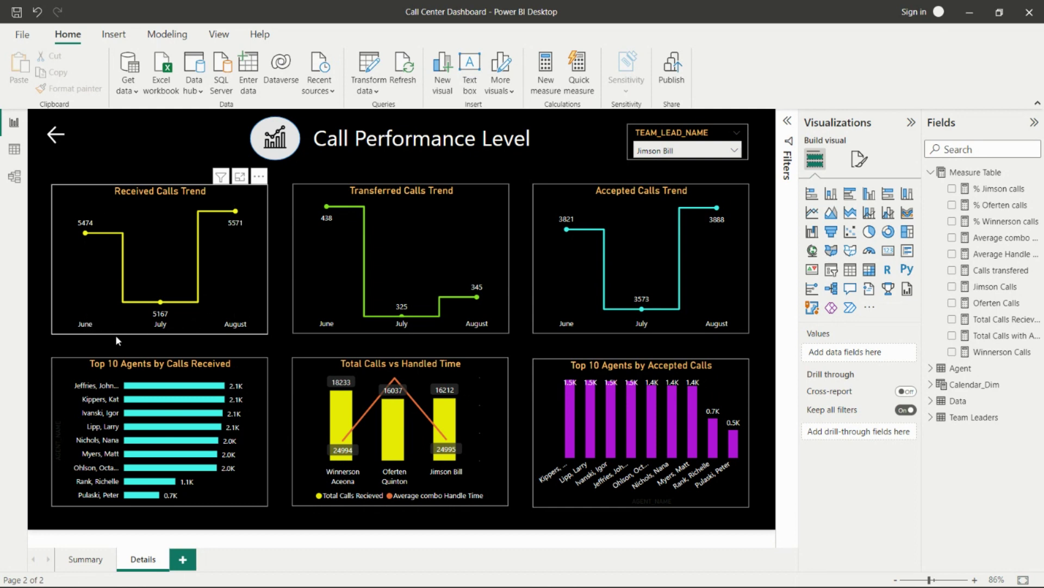
pyautogui.click(235, 212)
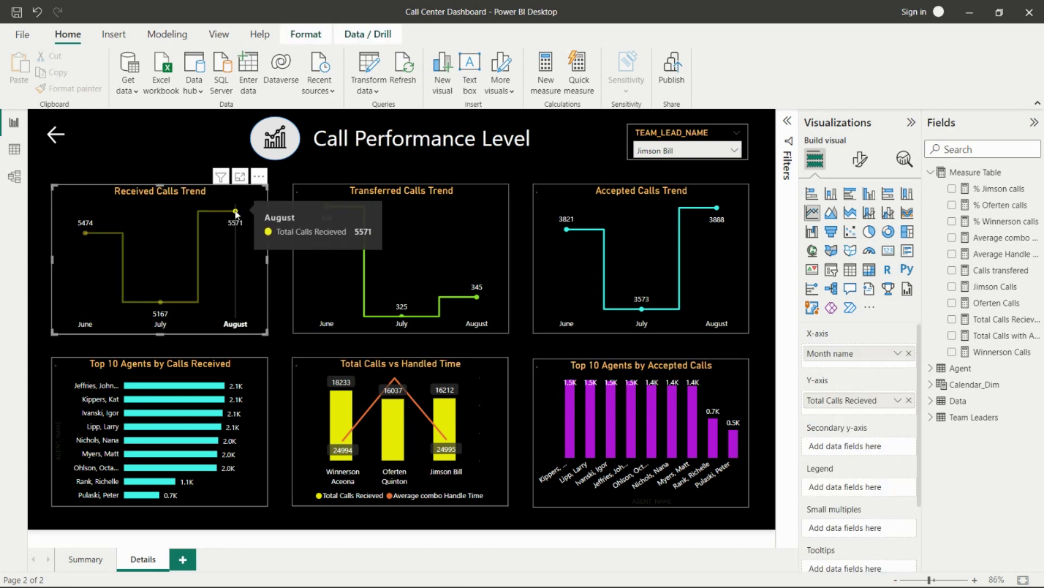
pyautogui.click(150, 221)
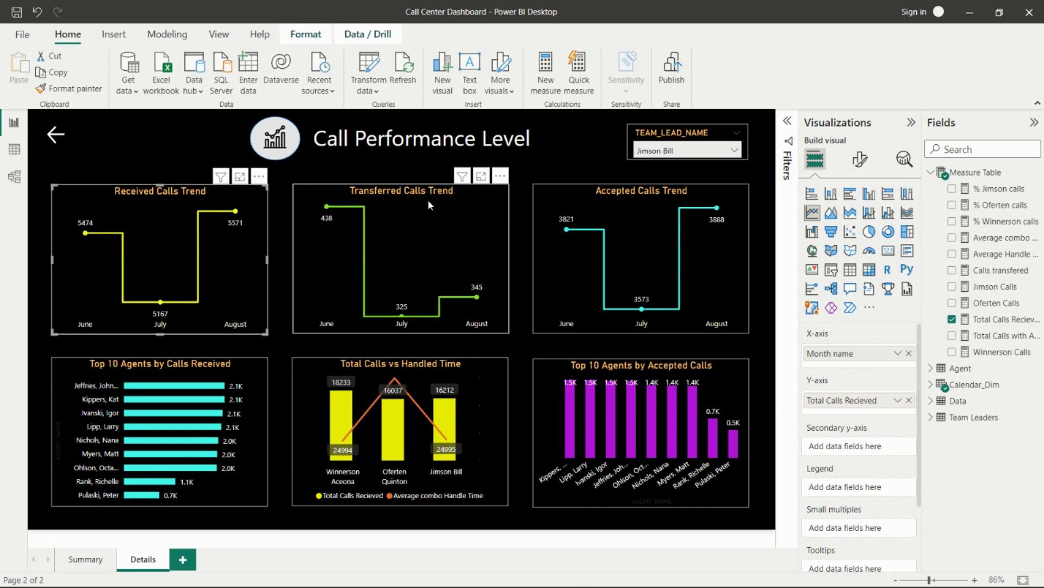
pyautogui.moveTo(328, 223)
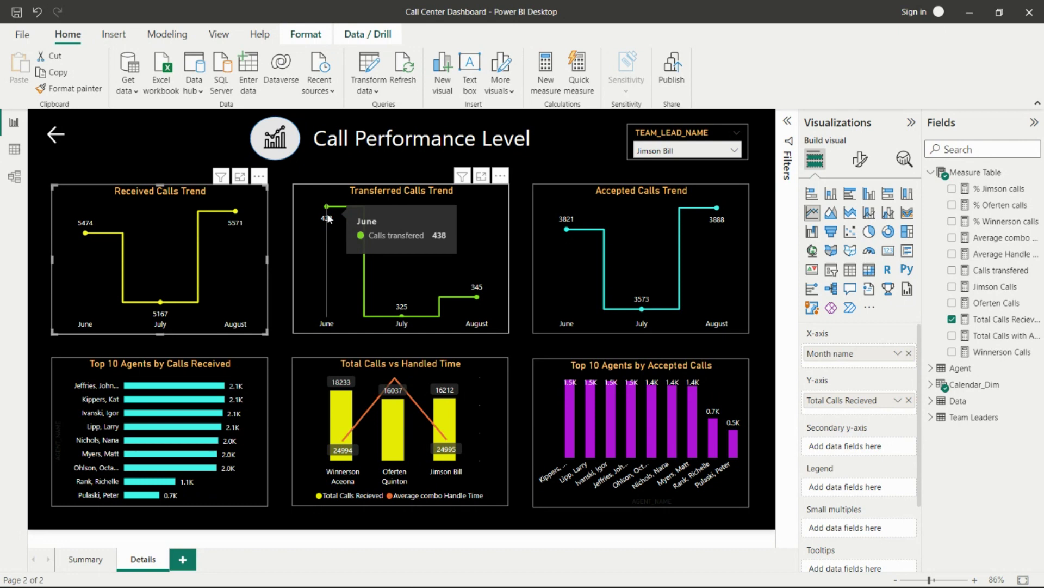
pyautogui.press('Escape')
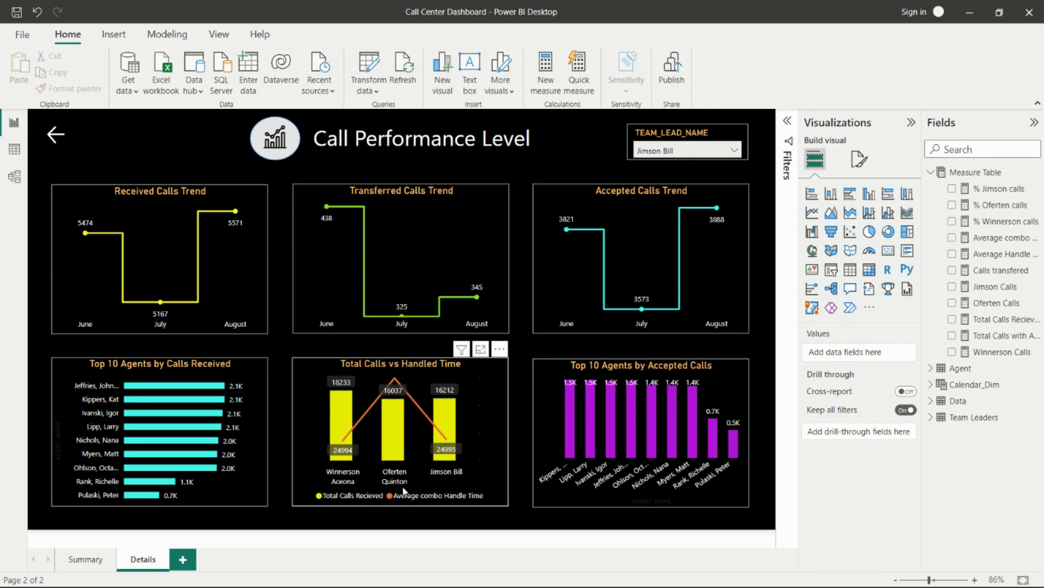
pyautogui.click(564, 364)
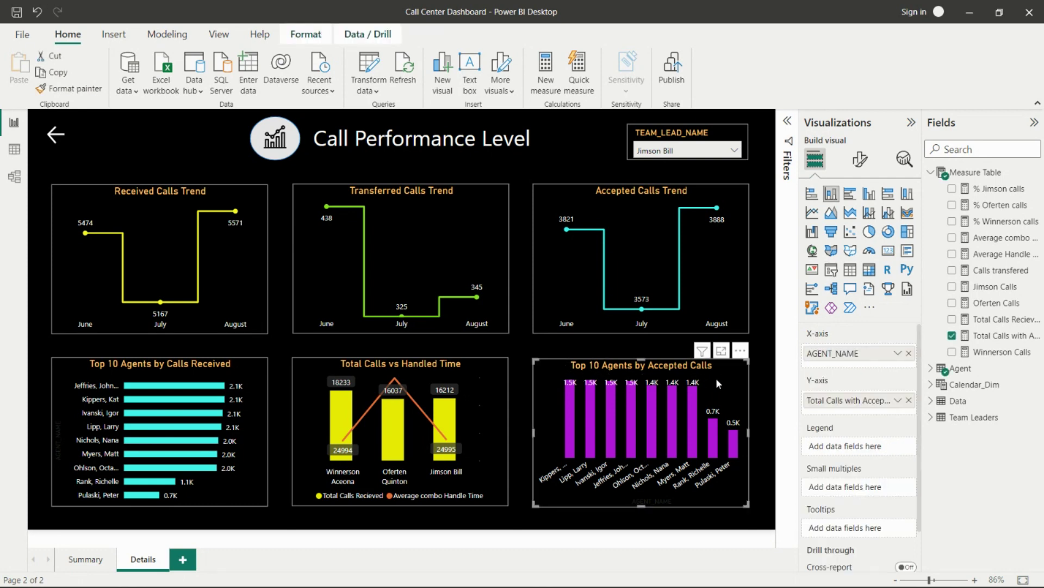
# Step: Compare the Details page for the second leader, third leader and all leaders, restore the third leader's filter, and return to the Summary page
pyautogui.click(685, 150)
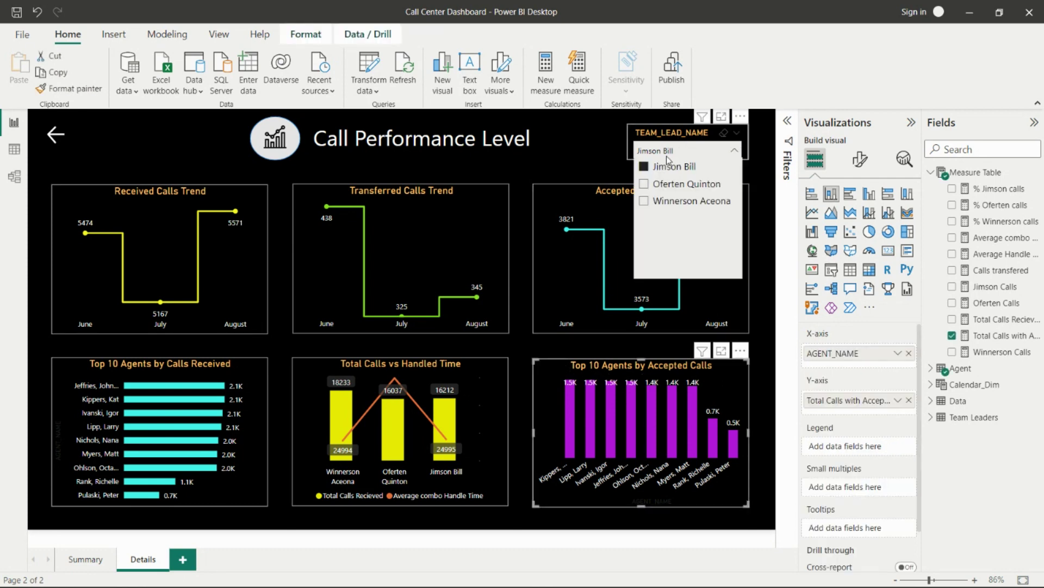
pyautogui.click(670, 183)
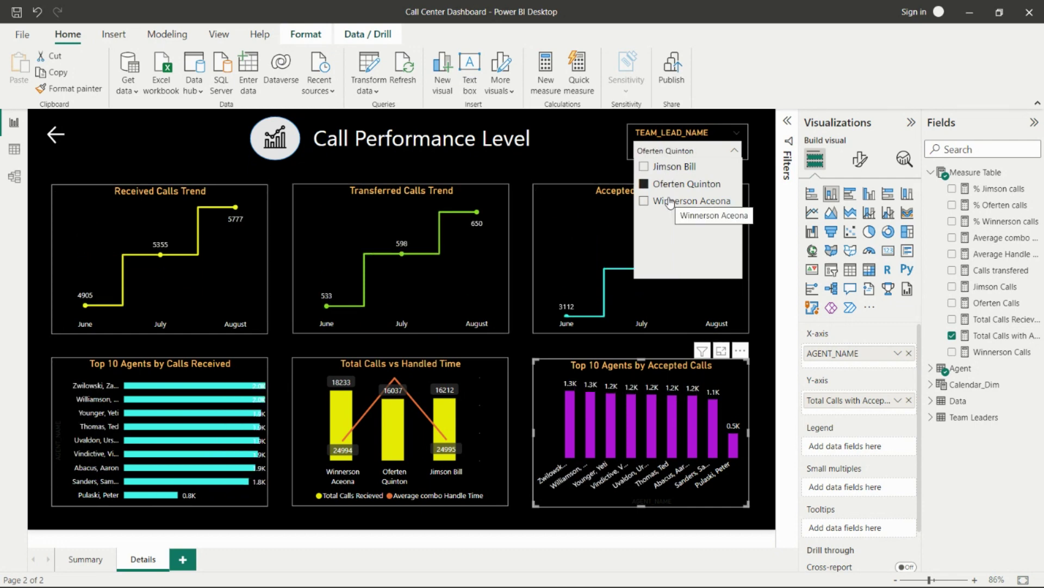
pyautogui.click(670, 202)
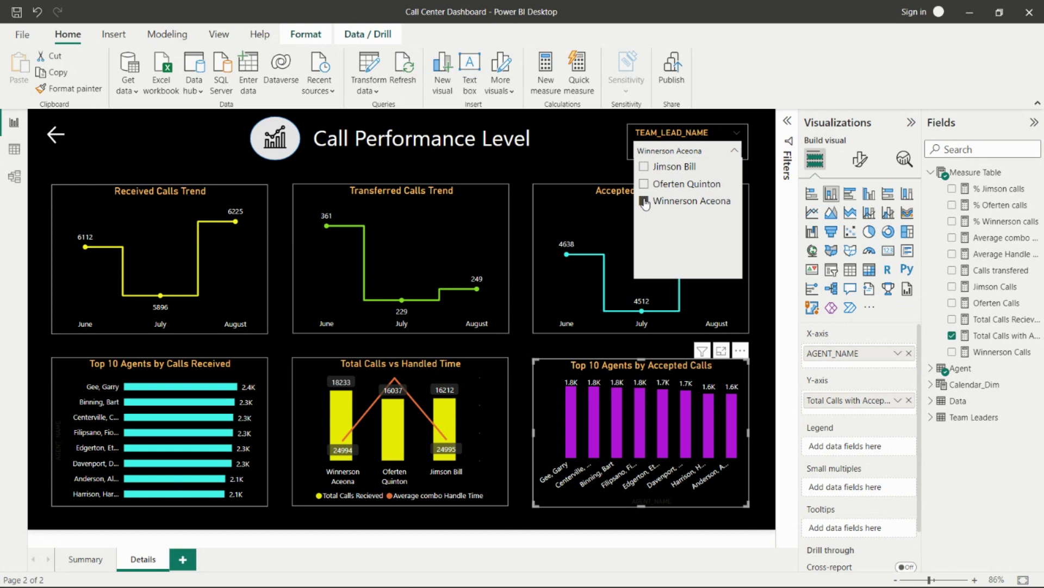
pyautogui.click(644, 202)
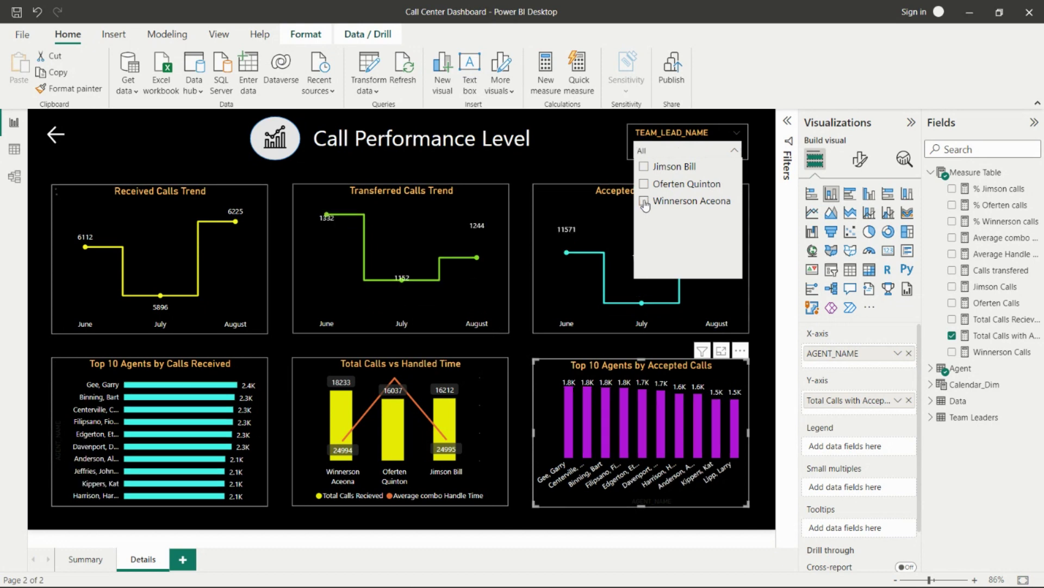
pyautogui.click(644, 202)
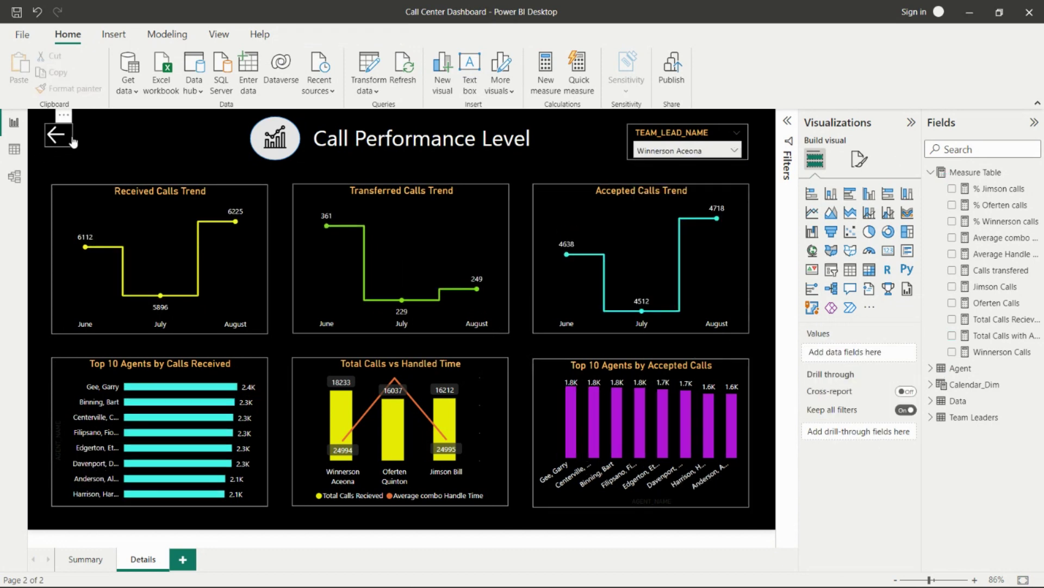
pyautogui.keyDown('ctrl'); pyautogui.click(59, 137); pyautogui.keyUp('ctrl')
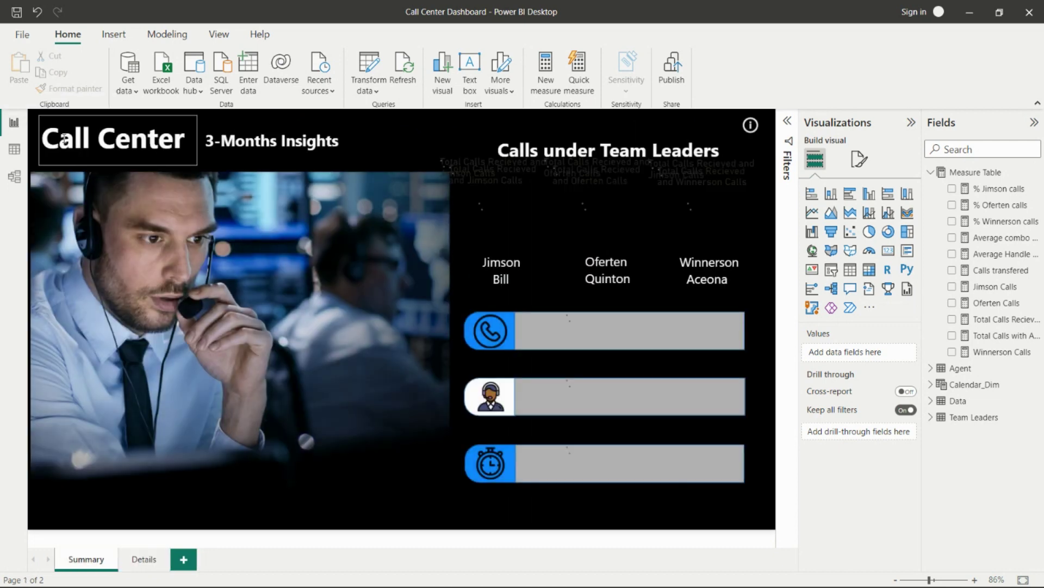